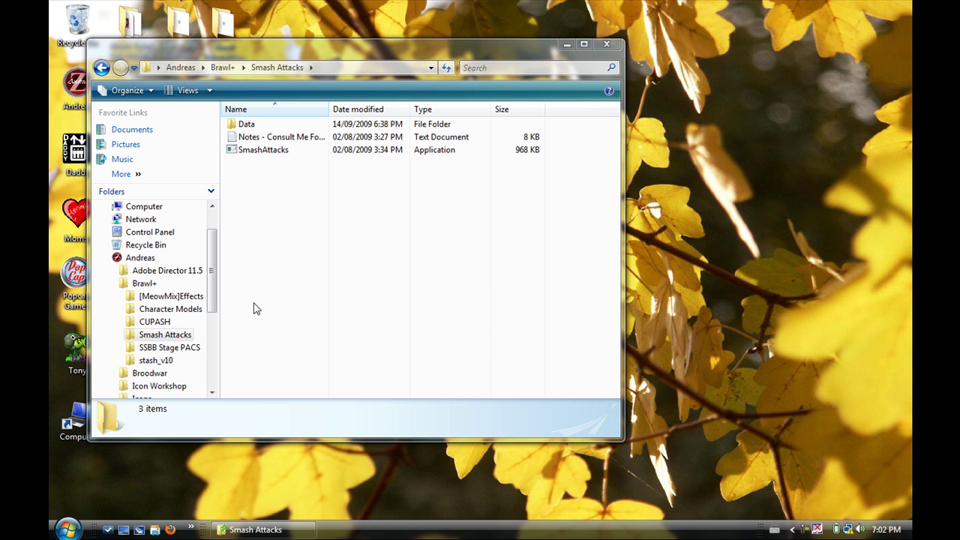
Double-click the SmashAttacks application in Explorer's Smash Attacks folder to open its editor.
{"action": "left_click_drag", "start_coordinate": [264, 299], "coordinate": [256, 259]}
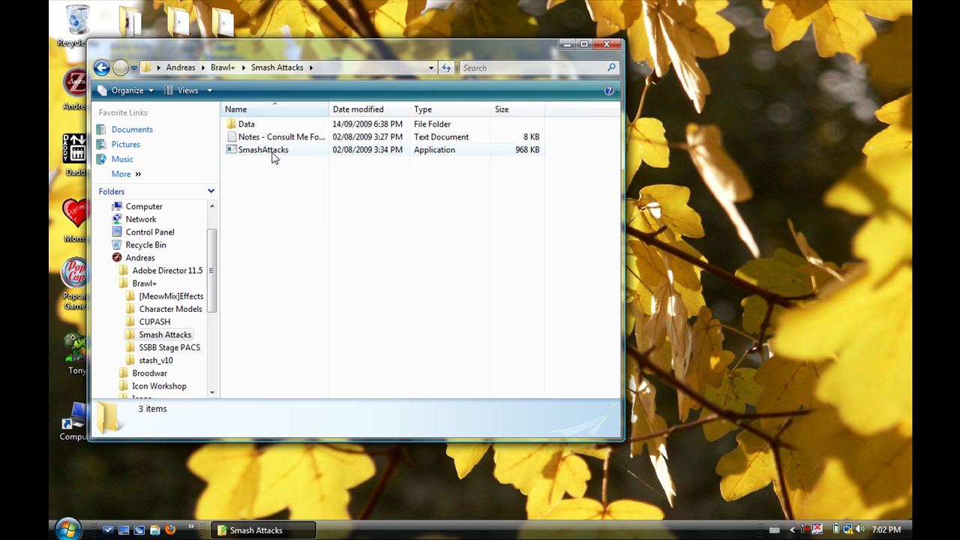
{"action": "left_click_drag", "start_coordinate": [285, 191], "coordinate": [567, 218]}
{"action": "double_click", "coordinate": [232, 150]}
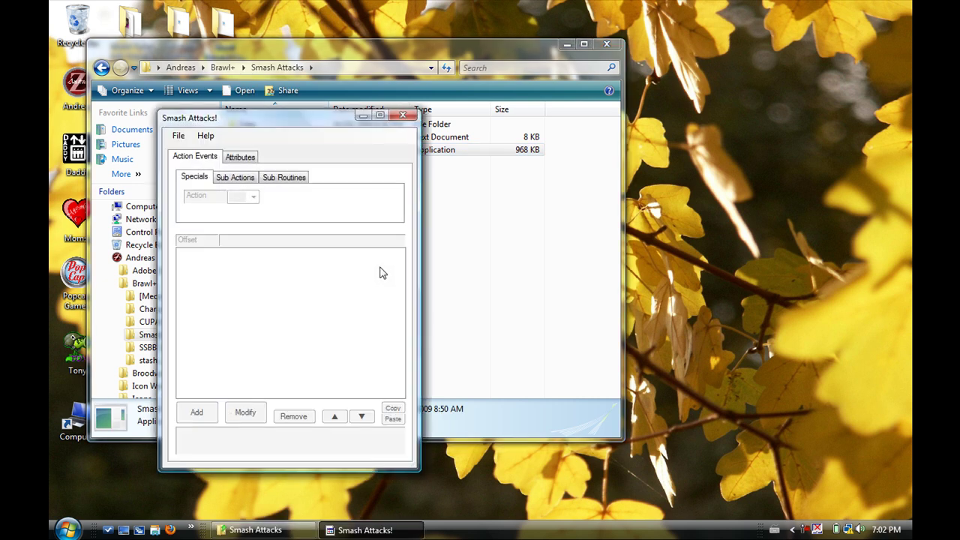
Move the Smash Attacks window into place and minimise the Explorer window behind it.
{"action": "left_click_drag", "start_coordinate": [324, 124], "coordinate": [474, 120]}
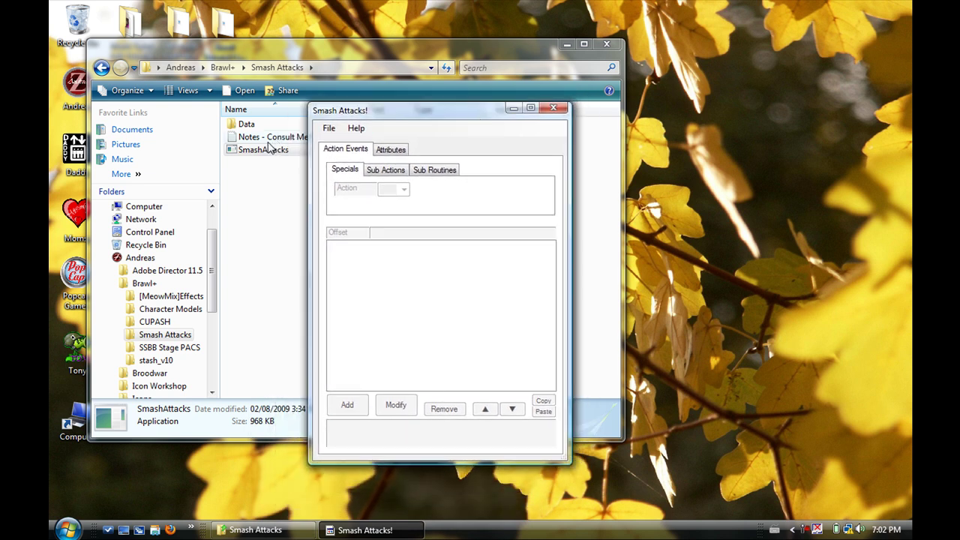
{"action": "left_click_drag", "start_coordinate": [334, 110], "coordinate": [318, 101]}
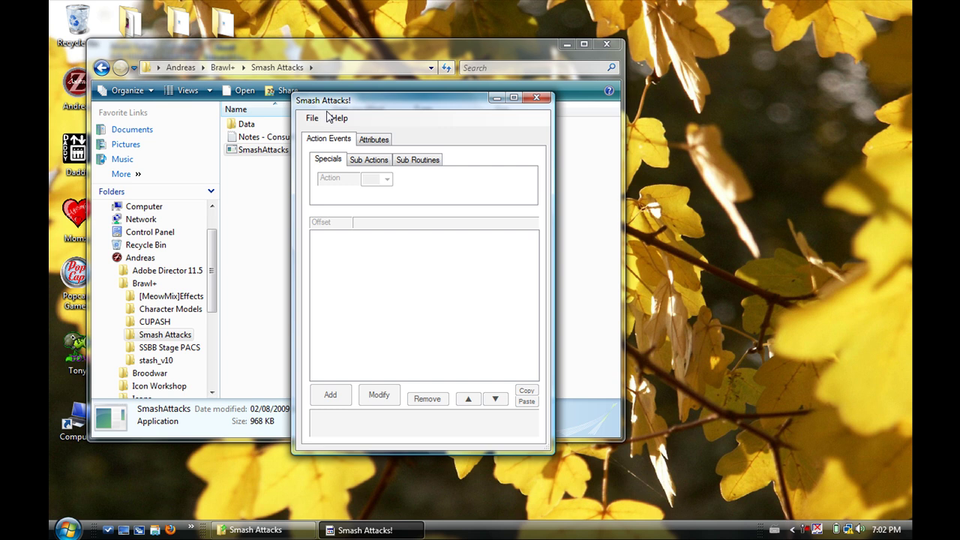
{"action": "left_click", "coordinate": [564, 43]}
{"action": "left_click_drag", "start_coordinate": [471, 108], "coordinate": [476, 106]}
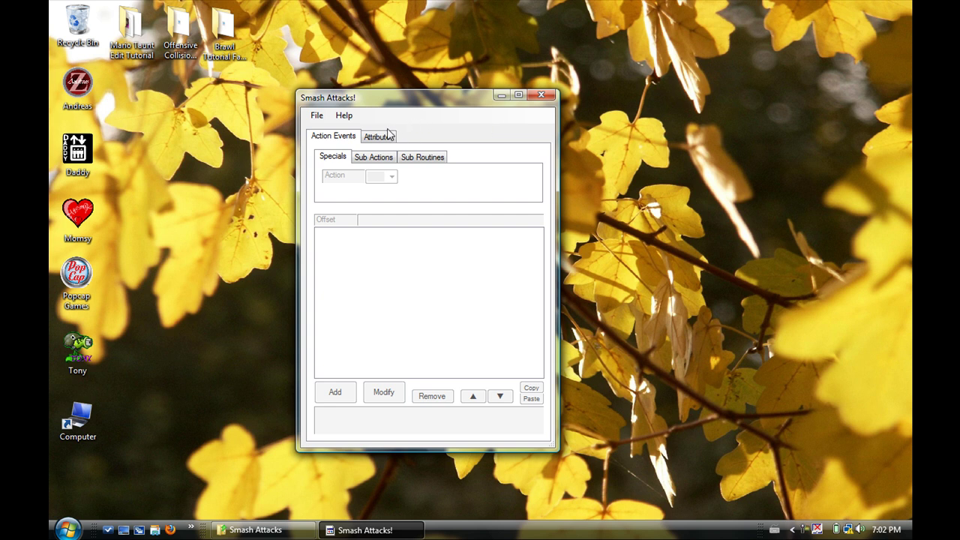
Browse the File menu, dismiss it, and nudge the editor window up and left.
{"action": "left_click", "coordinate": [321, 119]}
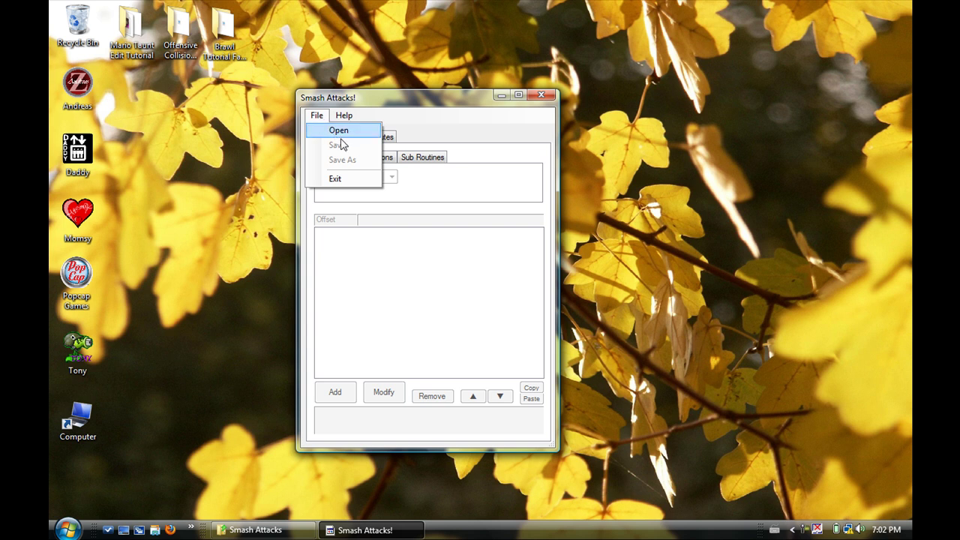
{"action": "mouse_move", "coordinate": [349, 118]}
{"action": "left_click", "coordinate": [372, 101]}
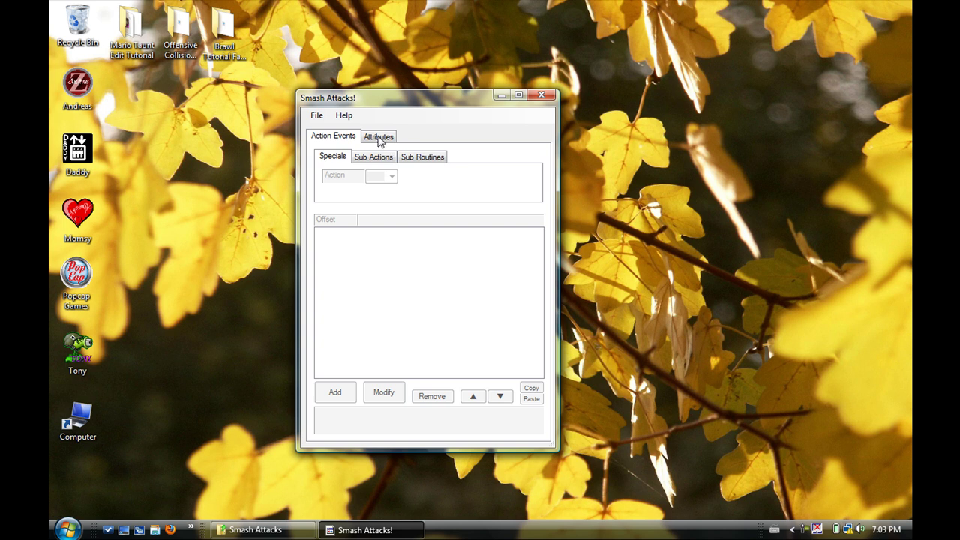
{"action": "left_click_drag", "start_coordinate": [384, 103], "coordinate": [375, 93]}
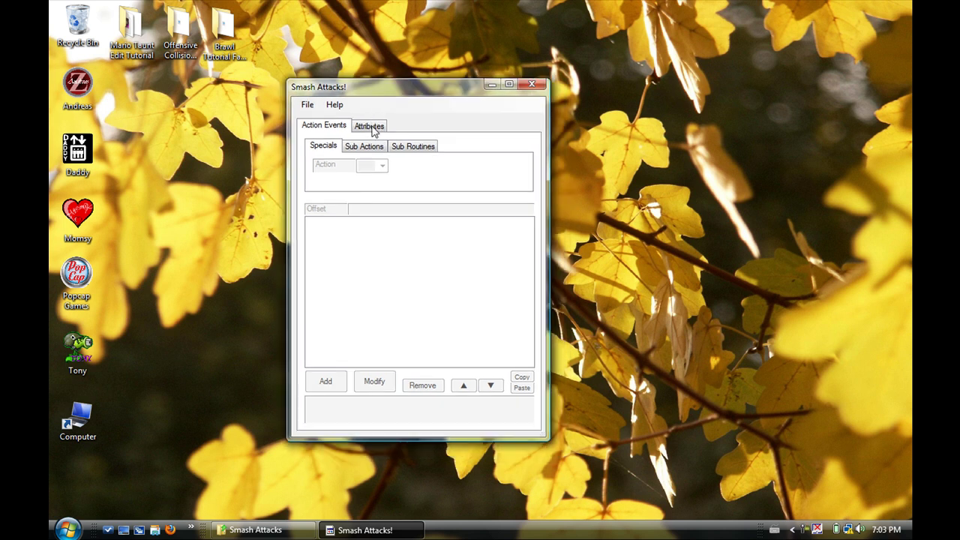
Open FitCaptain.pac from the [MeowMix]Effects\Effect folder via File > Open.
{"action": "left_click", "coordinate": [307, 104]}
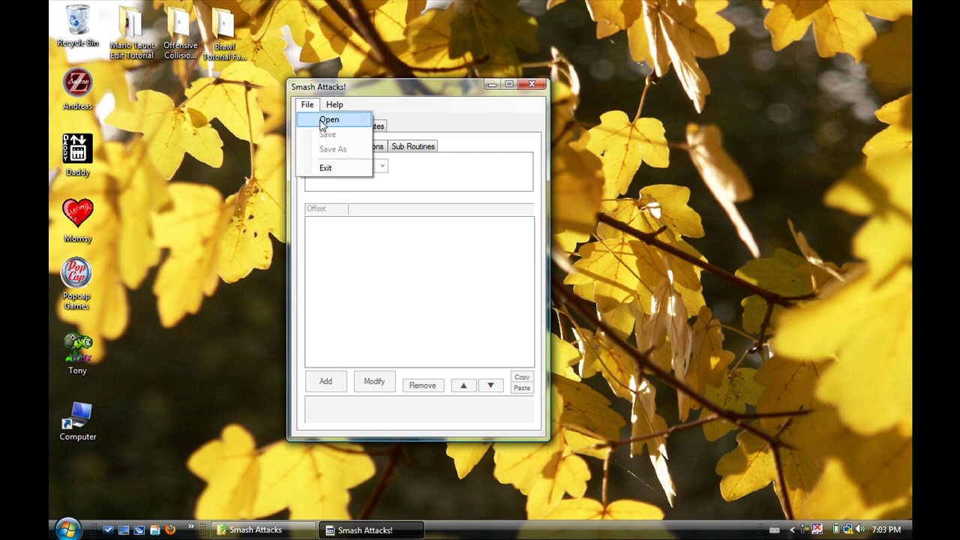
{"action": "left_click", "coordinate": [330, 129]}
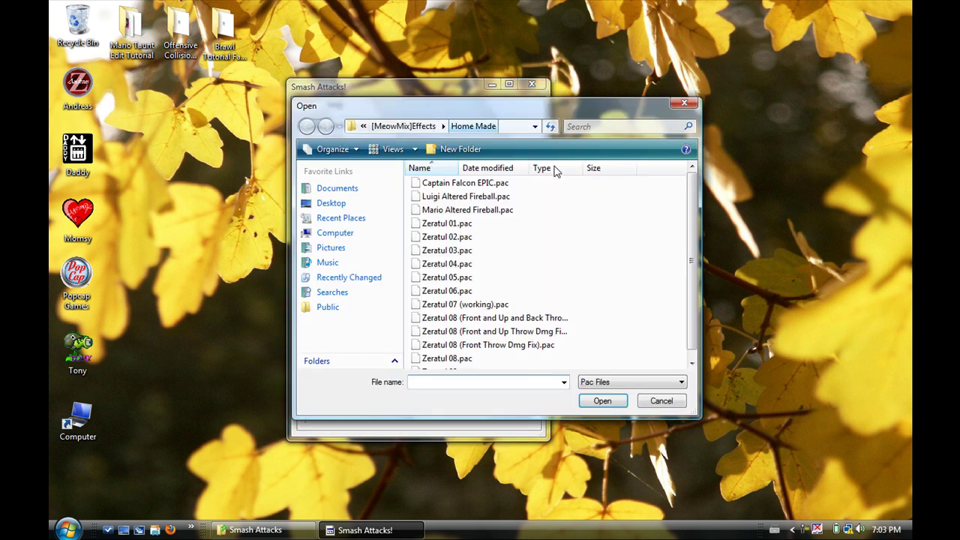
{"action": "left_click", "coordinate": [404, 127]}
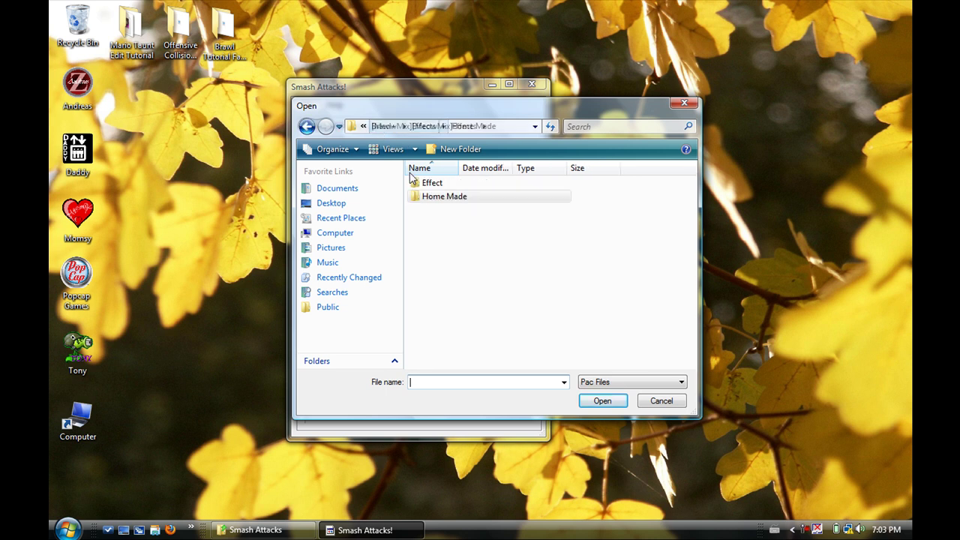
{"action": "double_click", "coordinate": [421, 183]}
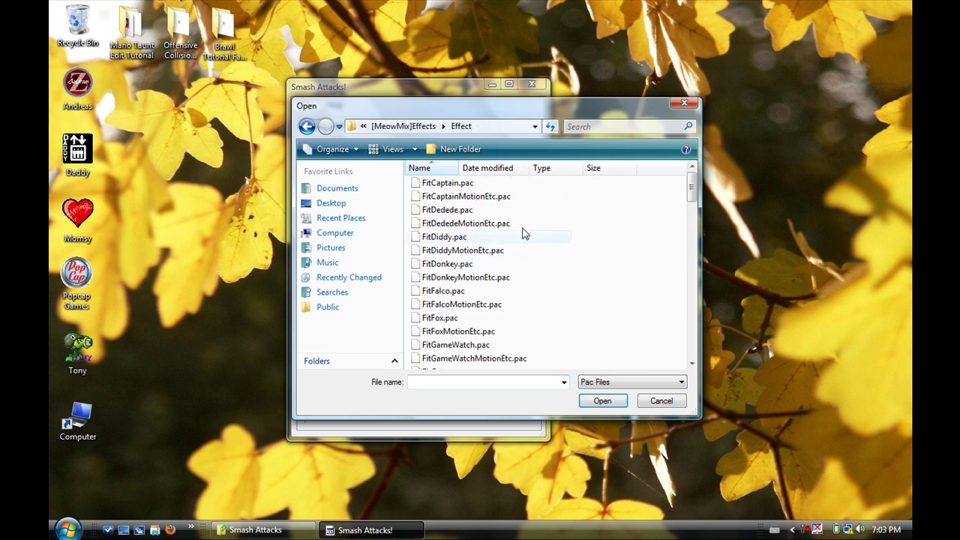
{"action": "double_click", "coordinate": [466, 184]}
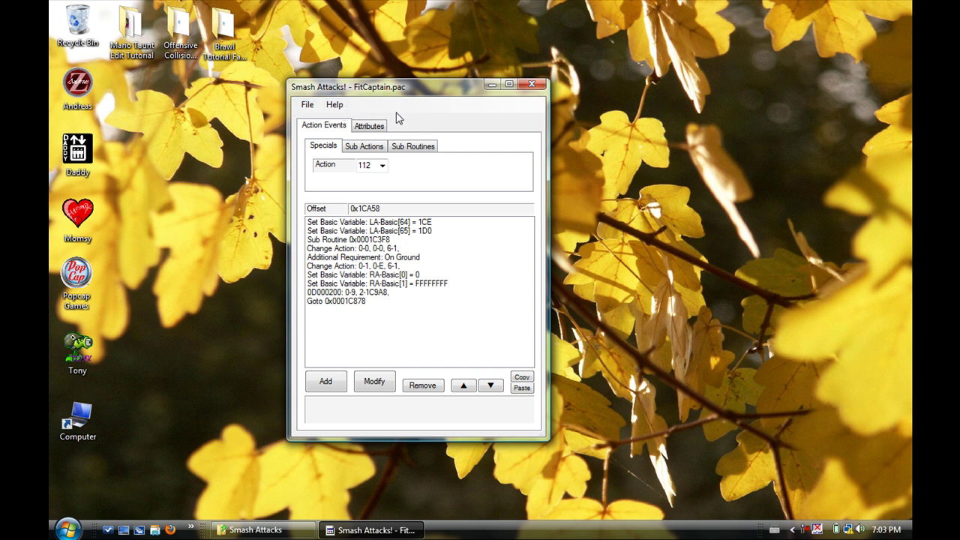
{"action": "left_click", "coordinate": [373, 128]}
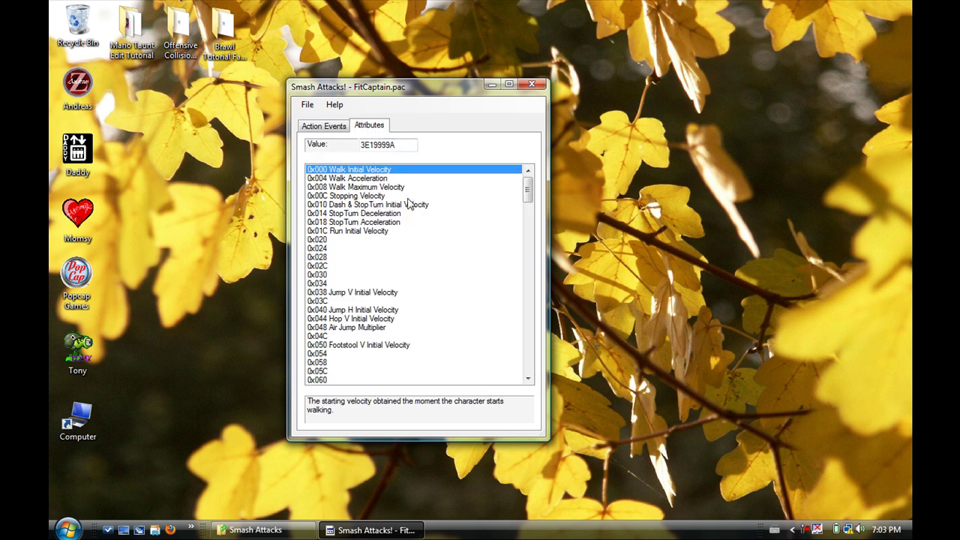
{"action": "left_click_drag", "start_coordinate": [528, 194], "coordinate": [540, 167]}
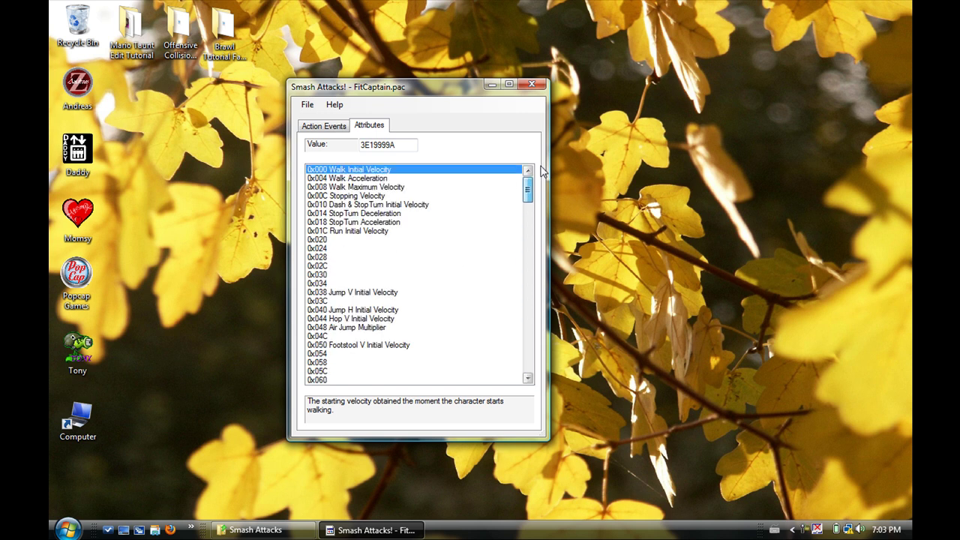
{"action": "left_click", "coordinate": [357, 247]}
{"action": "left_click", "coordinate": [348, 266]}
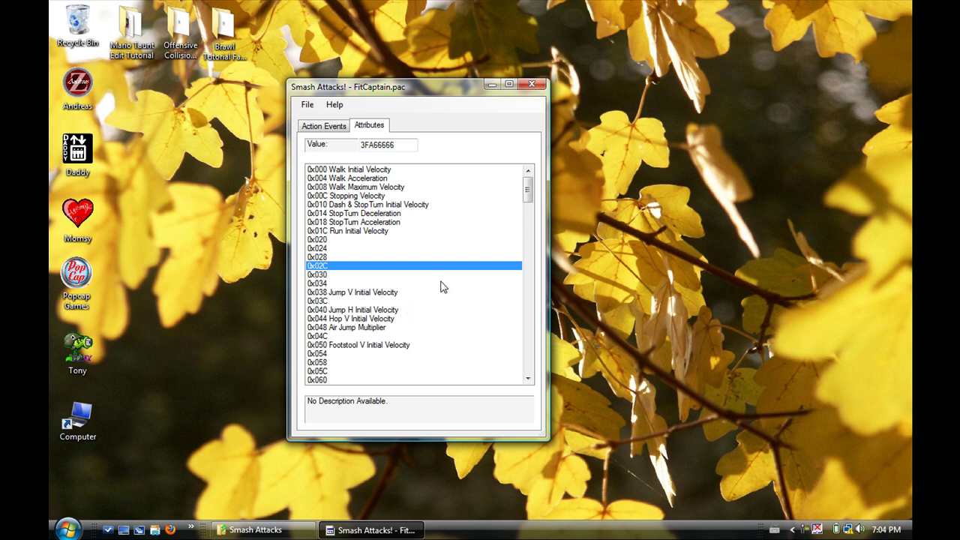
{"action": "left_click", "coordinate": [368, 170]}
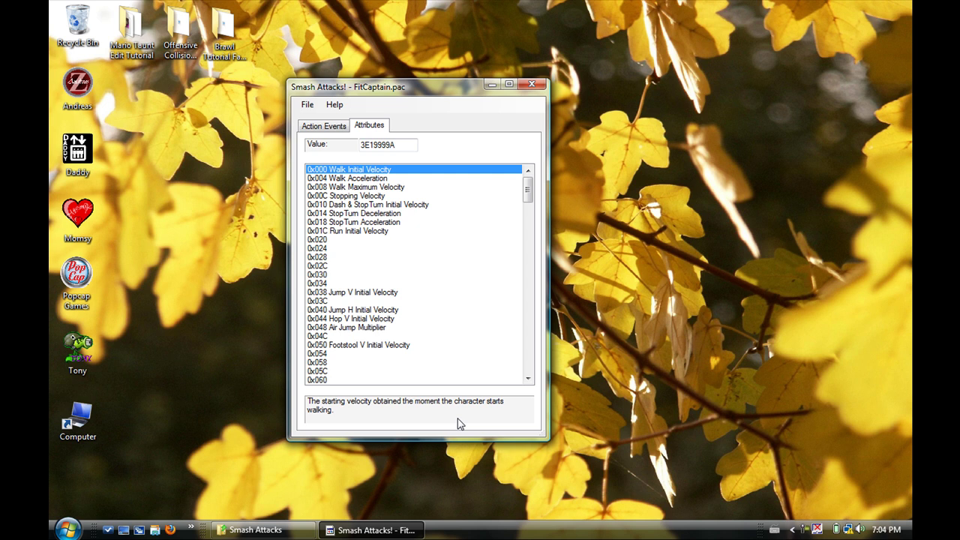
{"action": "left_click", "coordinate": [397, 292]}
{"action": "left_click", "coordinate": [397, 319]}
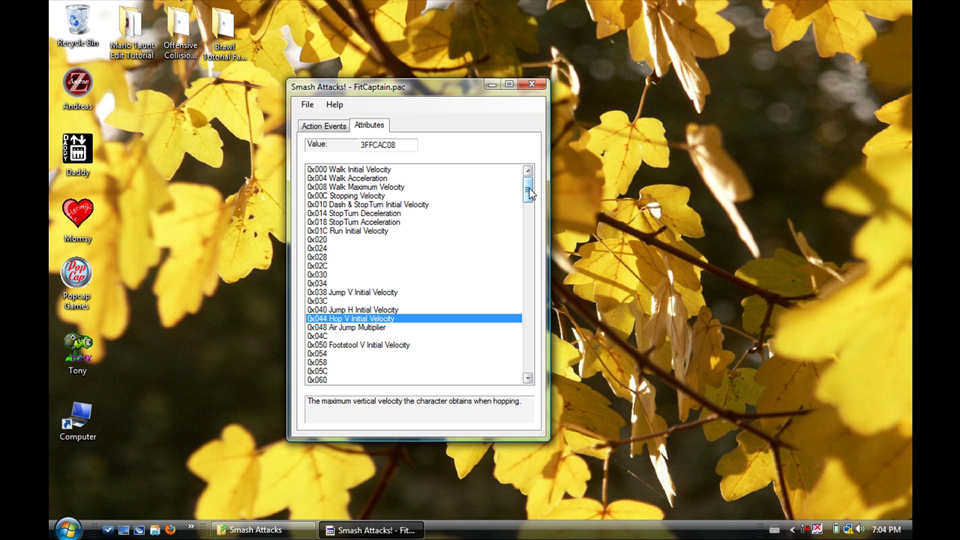
{"action": "left_click_drag", "start_coordinate": [529, 194], "coordinate": [459, 162]}
{"action": "left_click", "coordinate": [336, 130]}
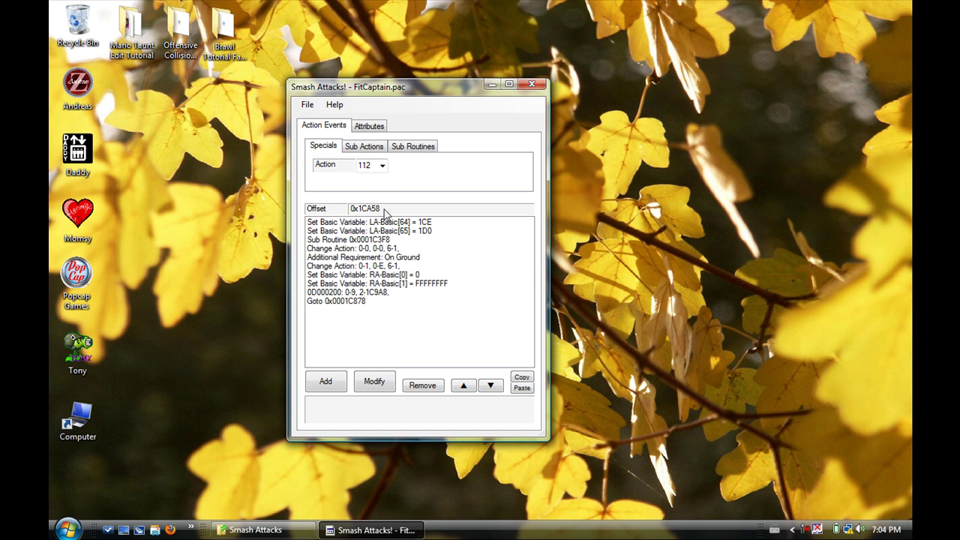
Change attribute 0x060's value to 999 on the Attributes tab, then return to Action Events.
{"action": "left_click", "coordinate": [375, 126]}
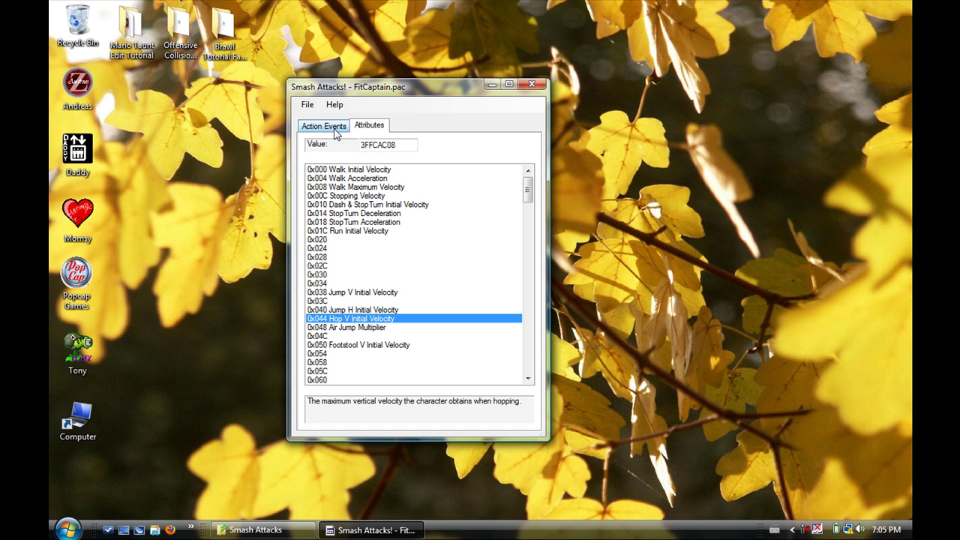
{"action": "left_click", "coordinate": [335, 380]}
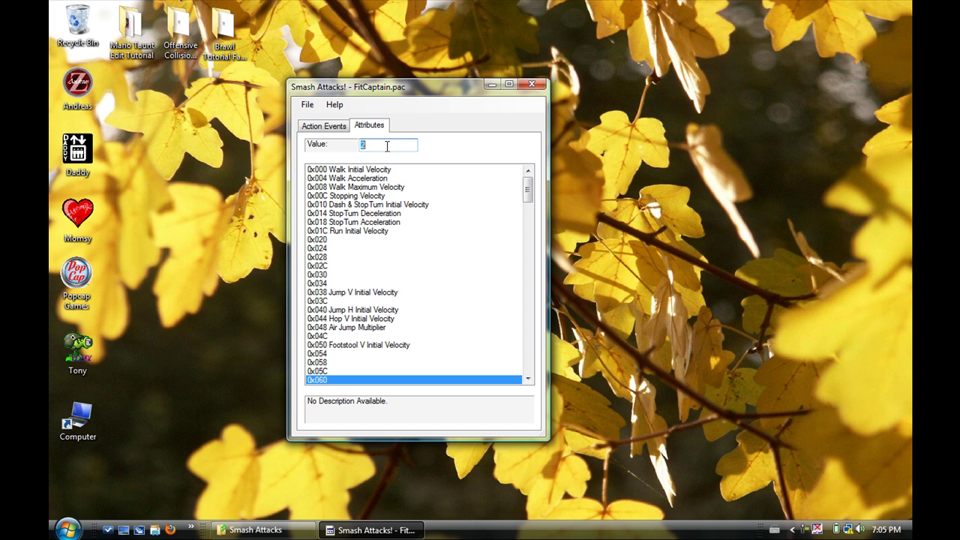
{"action": "type", "text": "999"}
{"action": "left_click", "coordinate": [335, 129]}
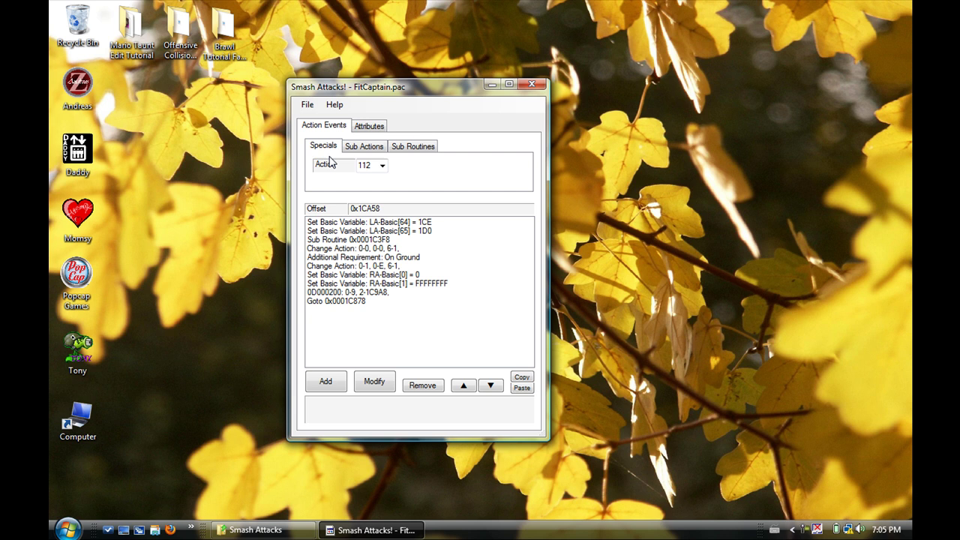
{"action": "double_click", "coordinate": [364, 165]}
{"action": "key", "text": "Down"}
{"action": "key", "text": "Down"}
{"action": "key", "text": "Down"}
{"action": "key", "text": "Down"}
{"action": "key", "text": "Down"}
{"action": "key", "text": "Down"}
{"action": "key", "text": "Down"}
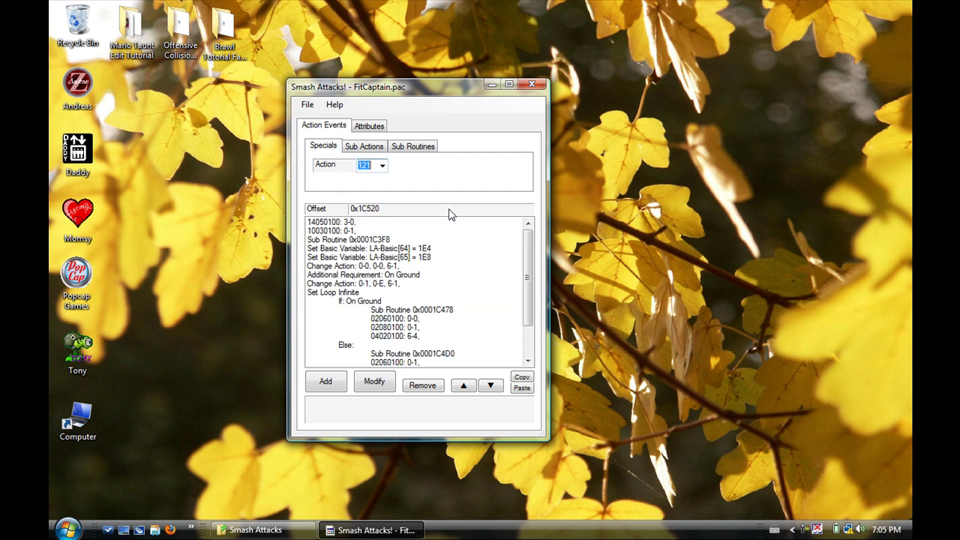
{"action": "key", "text": "Home"}
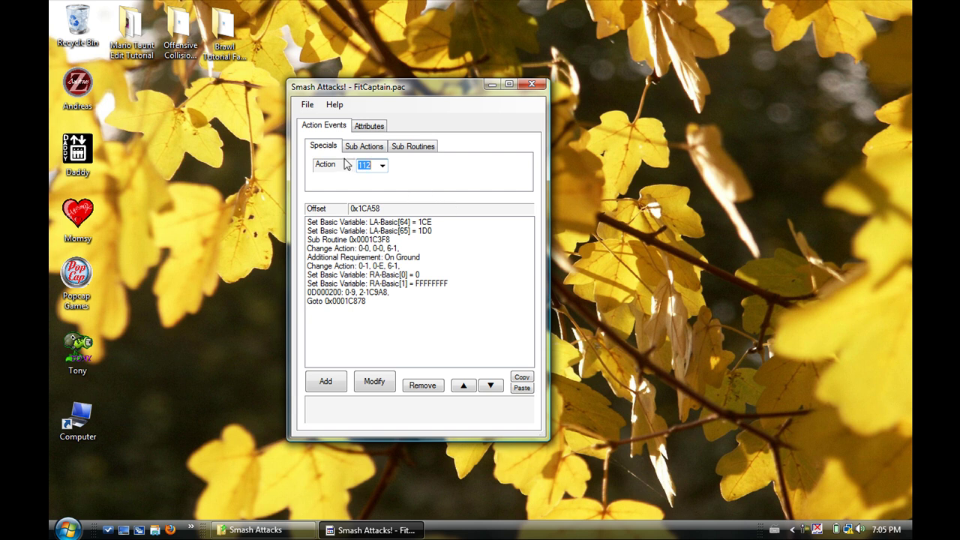
{"action": "key", "text": "Down"}
{"action": "key", "text": "Down"}
{"action": "key", "text": "Down"}
{"action": "key", "text": "Down"}
{"action": "key", "text": "Down"}
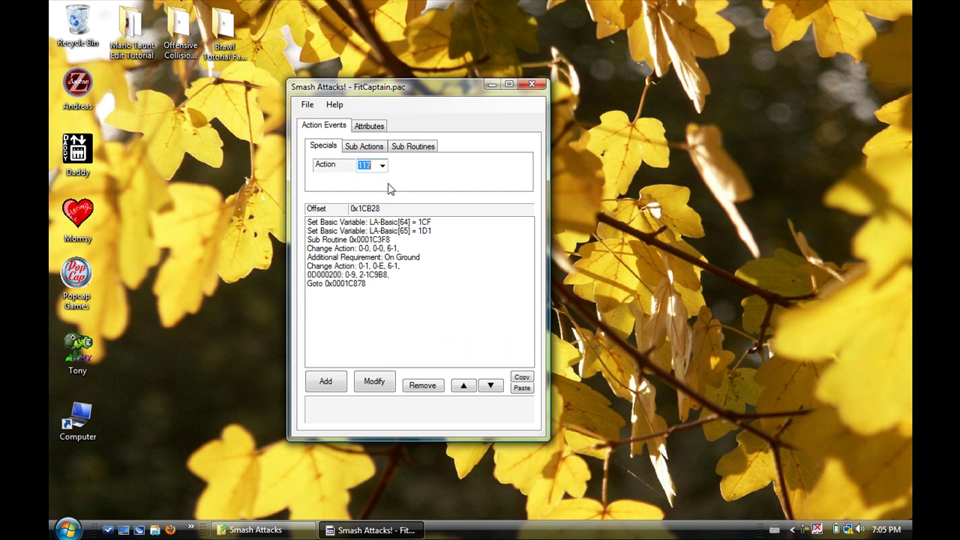
{"action": "key", "text": "Up"}
{"action": "key", "text": "Up"}
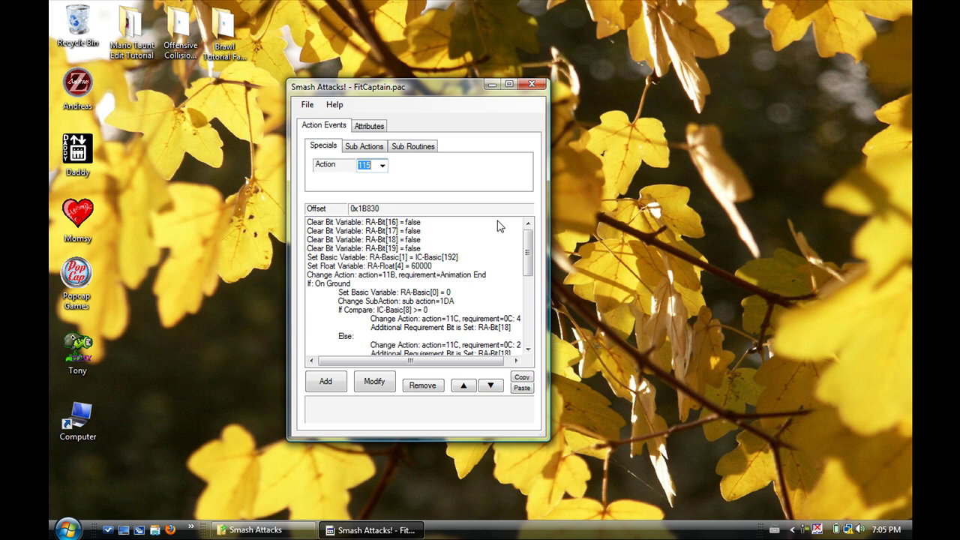
{"action": "key", "text": "Up"}
{"action": "key", "text": "Up"}
{"action": "key", "text": "Up"}
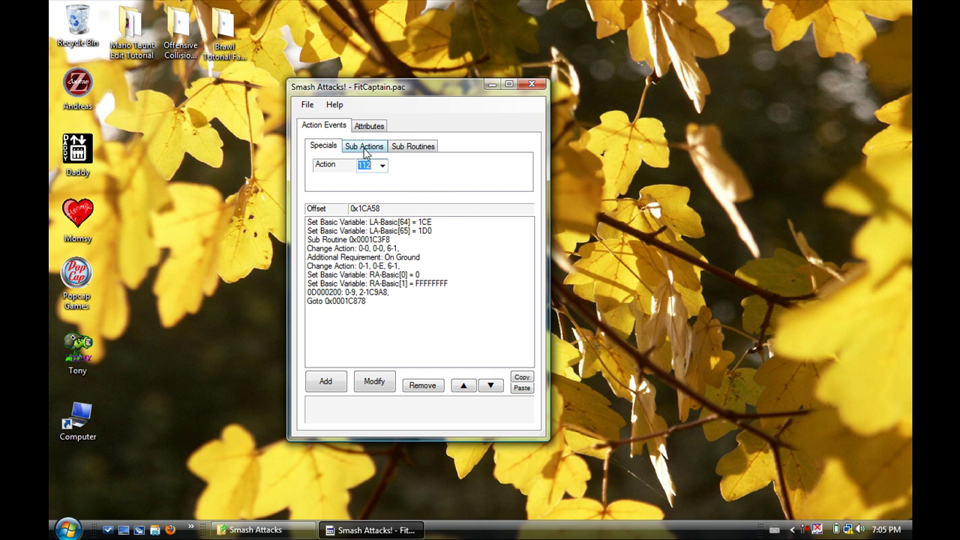
Browse action 112's LA-Basic and Sub Routine events, then view sub action 0 (Wait1).
{"action": "key", "text": "Down"}
{"action": "key", "text": "Up"}
{"action": "left_click", "coordinate": [422, 222]}
{"action": "left_click", "coordinate": [424, 232]}
{"action": "left_click", "coordinate": [422, 223]}
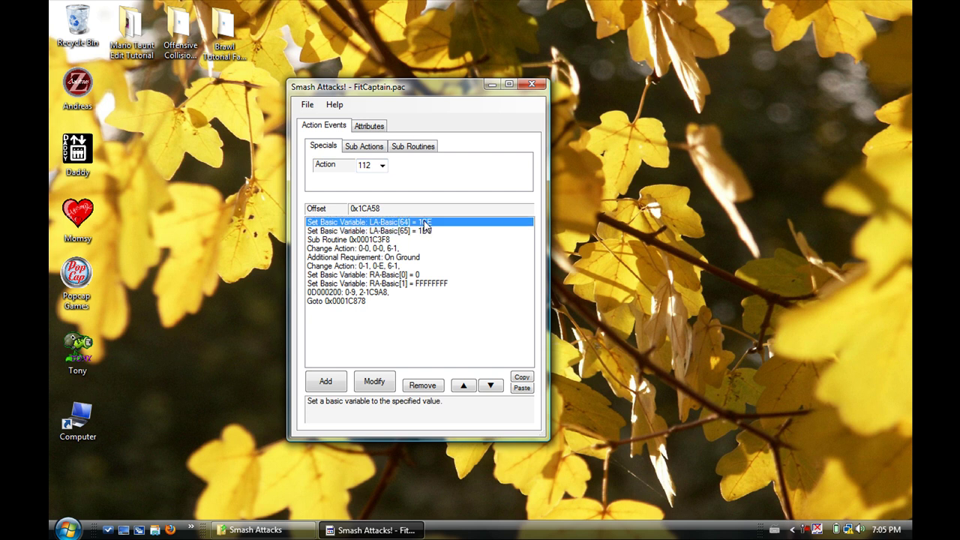
{"action": "left_click", "coordinate": [422, 232]}
{"action": "left_click", "coordinate": [417, 240]}
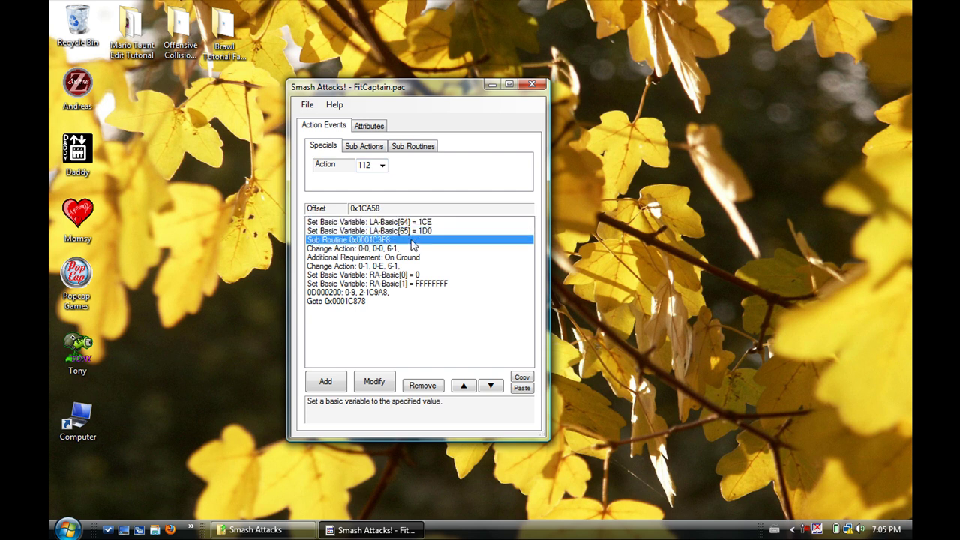
{"action": "left_click", "coordinate": [373, 222]}
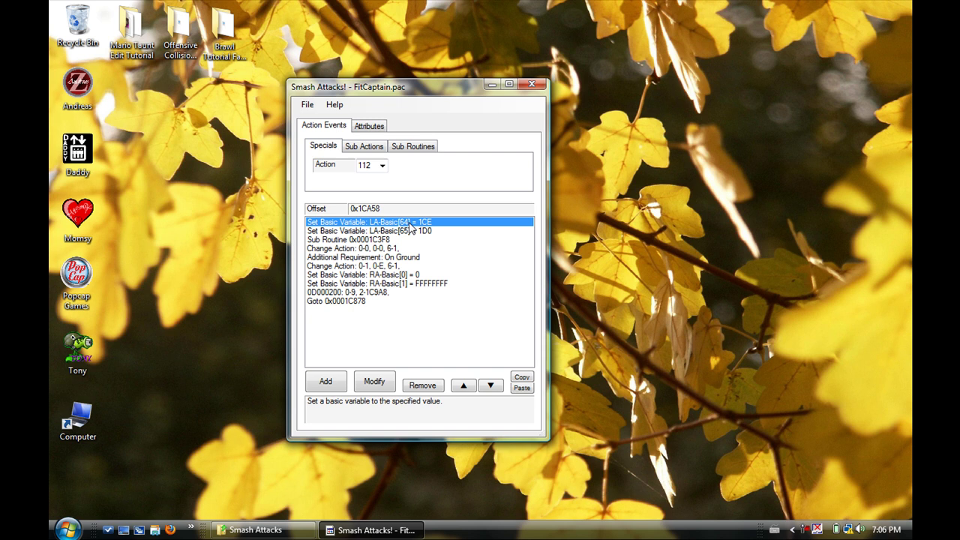
{"action": "left_click", "coordinate": [379, 146]}
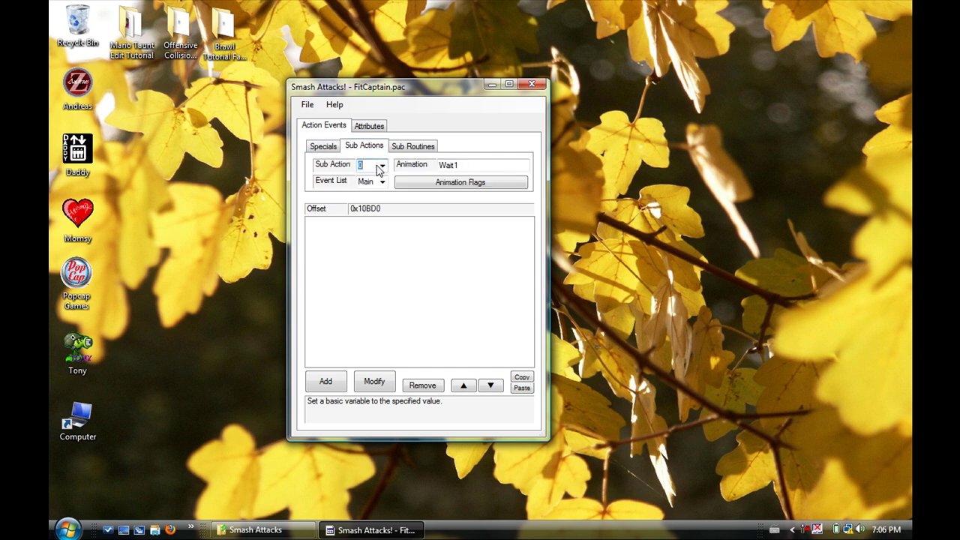
Bring up sub action 1CE, the SpecialN animation.
{"action": "type", "text": "1ce"}
{"action": "left_click", "coordinate": [383, 165]}
{"action": "left_click", "coordinate": [370, 184]}
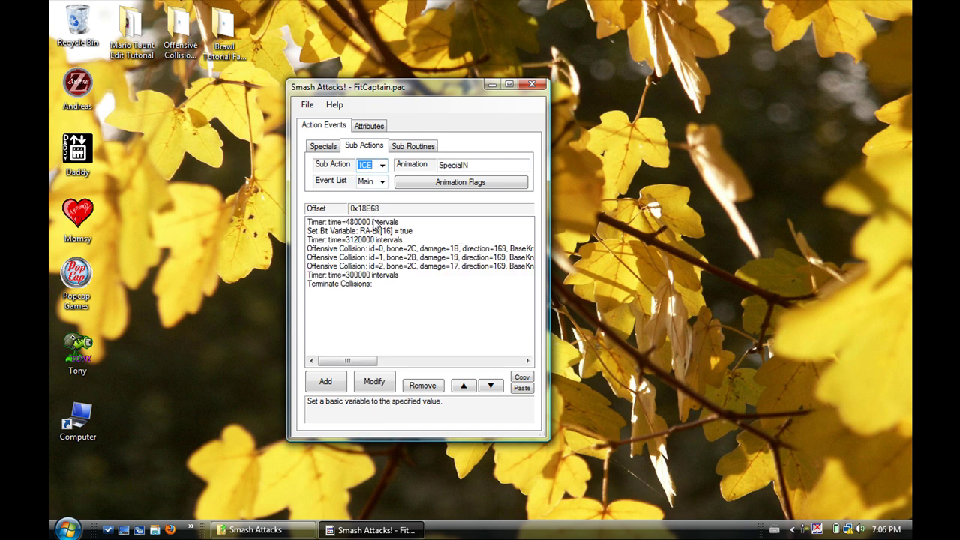
Inspect special action 112's LA-Basic[64] = 1CE and LA-Basic[65] = 1D0 events.
{"action": "left_click", "coordinate": [331, 148]}
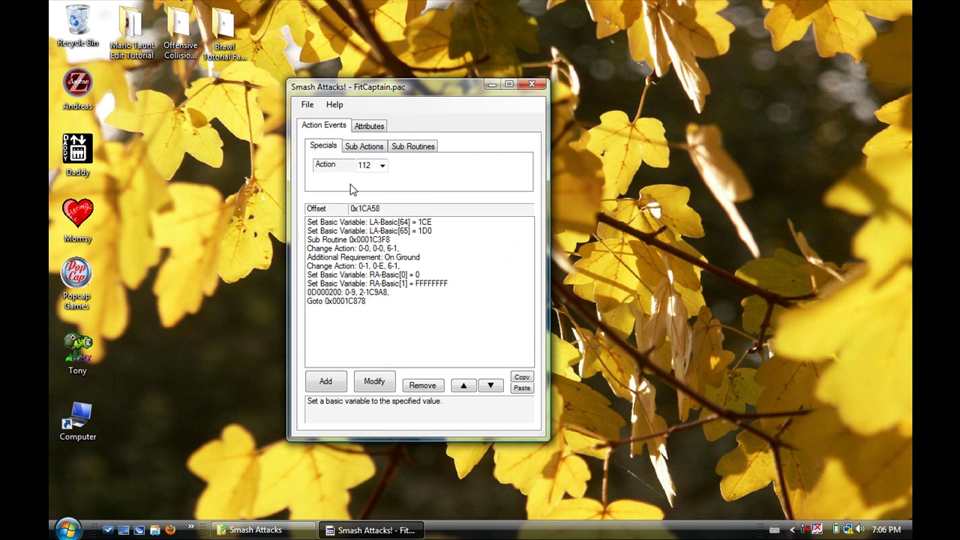
{"action": "left_click", "coordinate": [364, 223]}
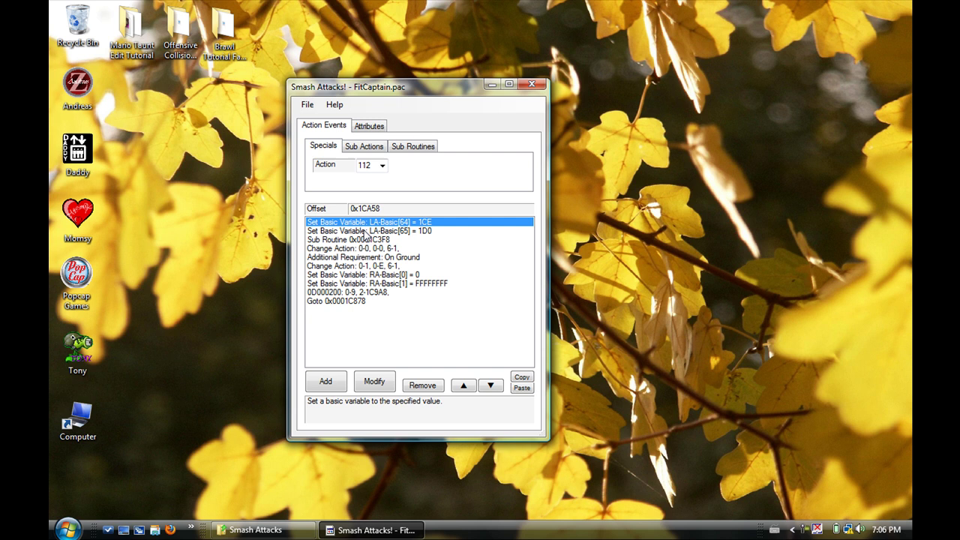
{"action": "key", "text": "Down"}
{"action": "key", "text": "Down"}
{"action": "key", "text": "Down"}
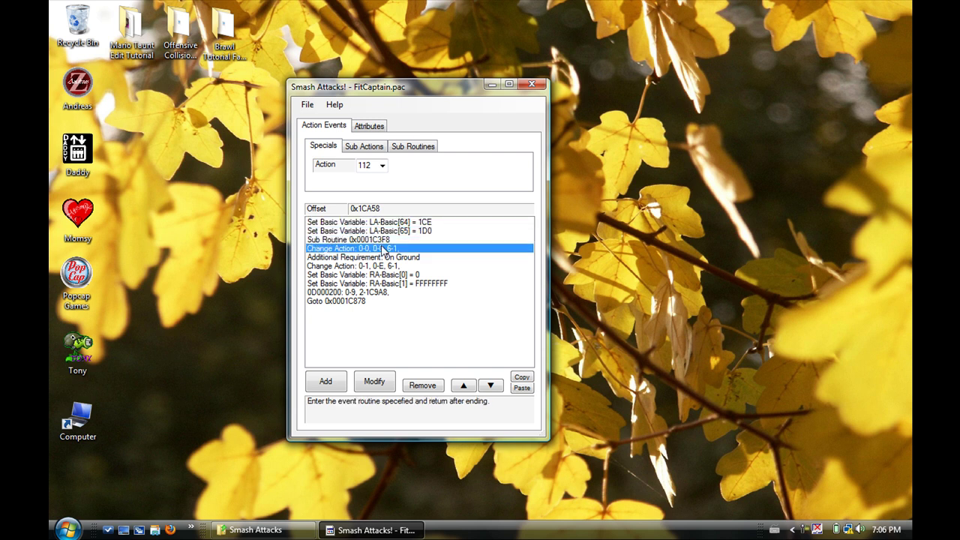
{"action": "left_click", "coordinate": [388, 224]}
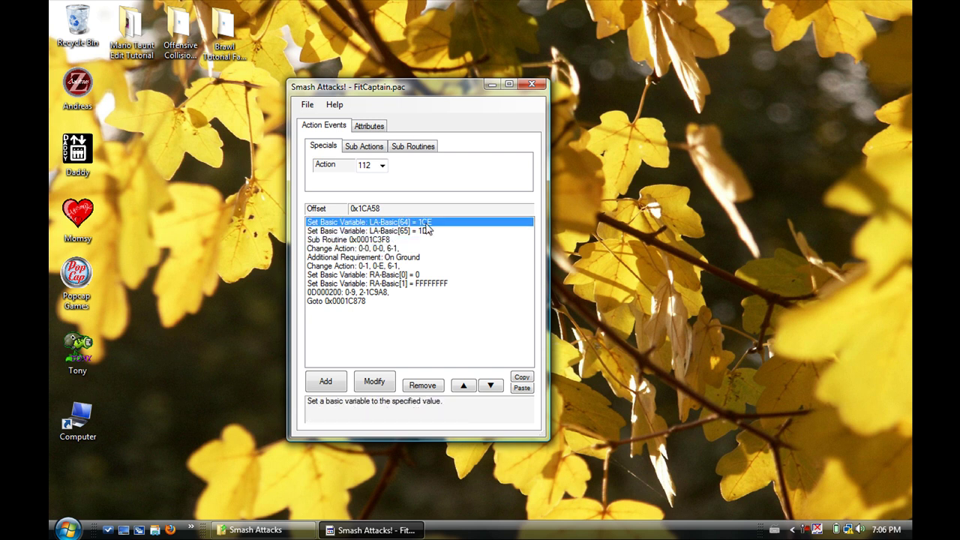
{"action": "left_click", "coordinate": [368, 231]}
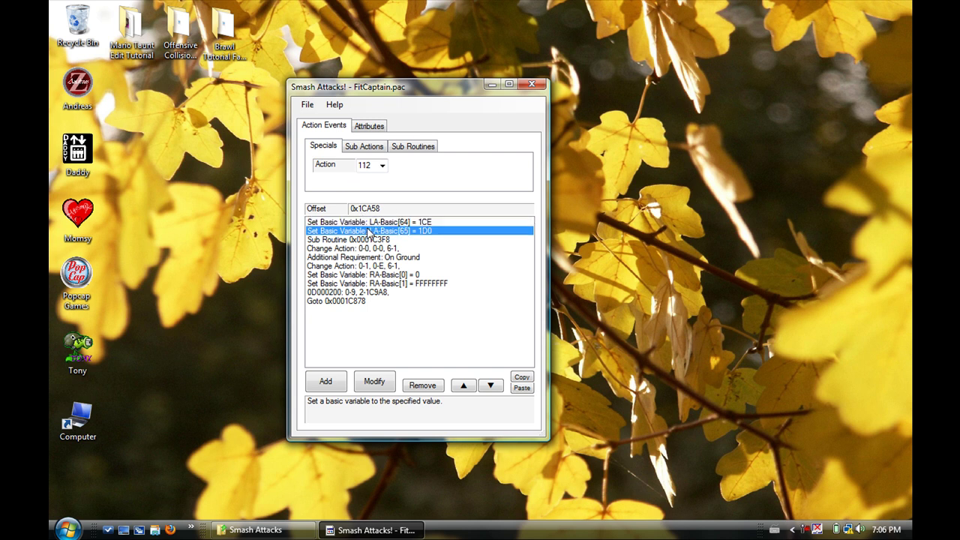
Review sub action 1CE's Timer 480000, Timer 3120000 and two Offensive Collision events.
{"action": "left_click", "coordinate": [376, 148]}
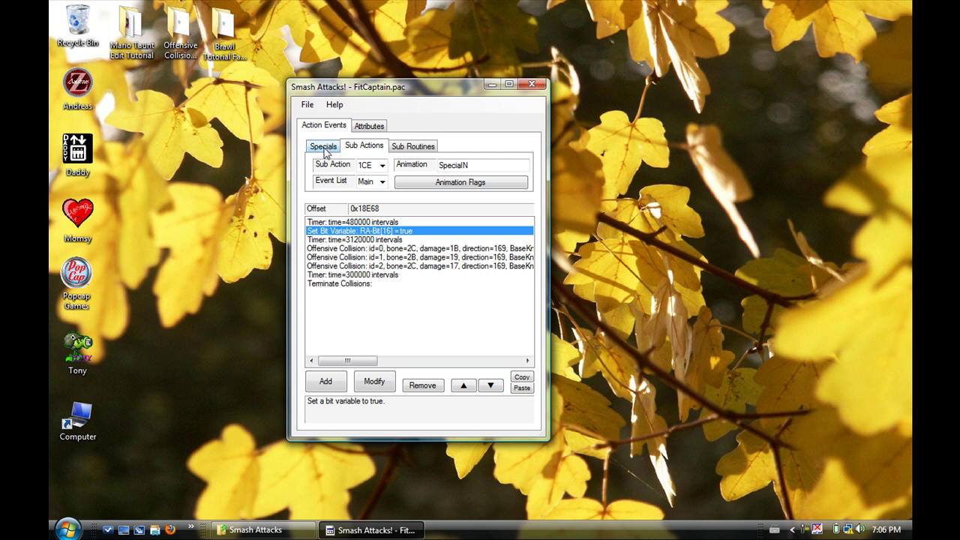
{"action": "left_click", "coordinate": [378, 222]}
{"action": "left_click", "coordinate": [381, 239]}
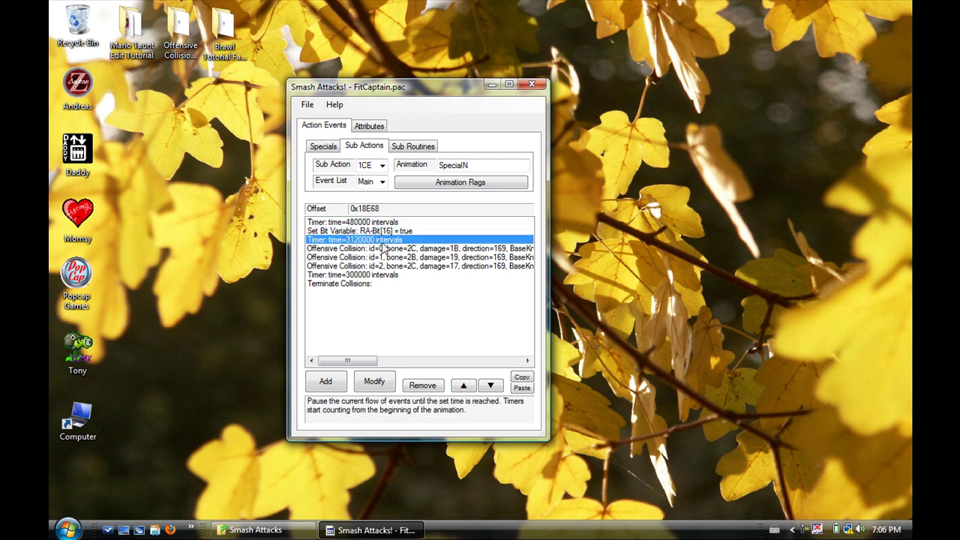
{"action": "left_click", "coordinate": [384, 249]}
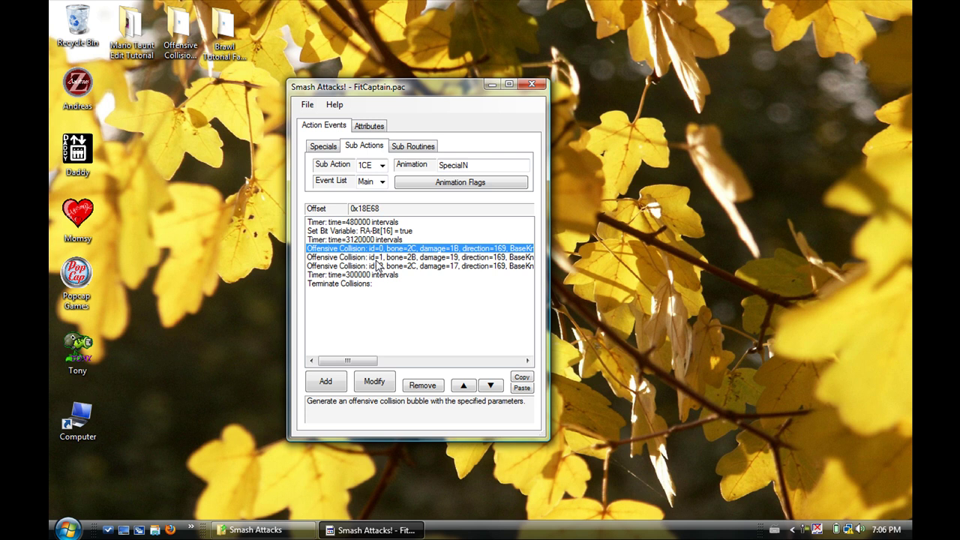
{"action": "left_click", "coordinate": [380, 258]}
Switch among Sub Routines, Sub Actions and Specials, ending back on sub action 1CE.
{"action": "left_click", "coordinate": [424, 148]}
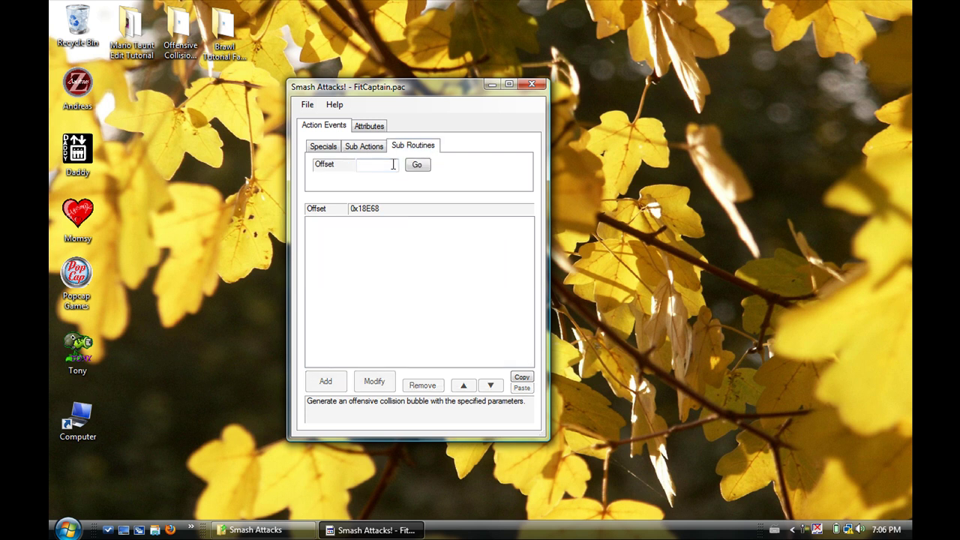
{"action": "left_click", "coordinate": [369, 148]}
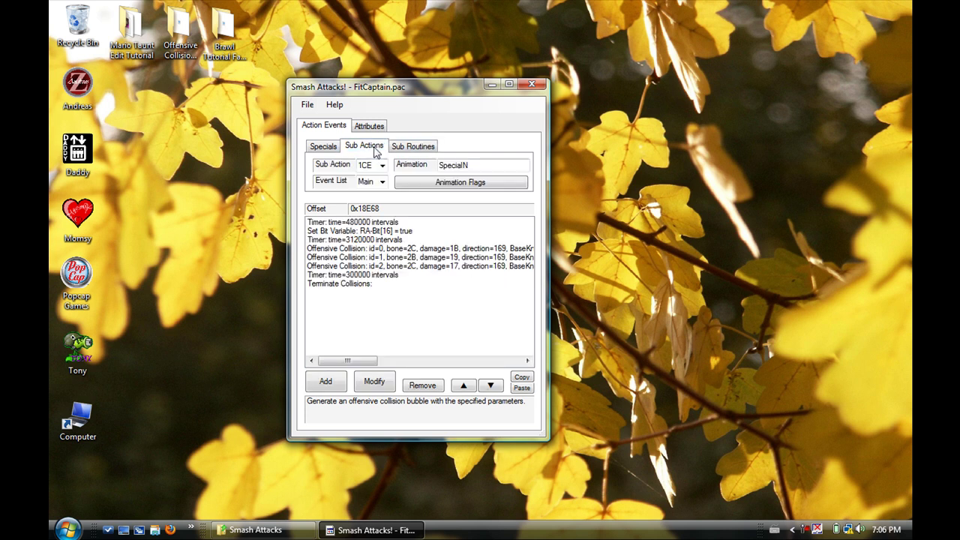
{"action": "left_click", "coordinate": [334, 149]}
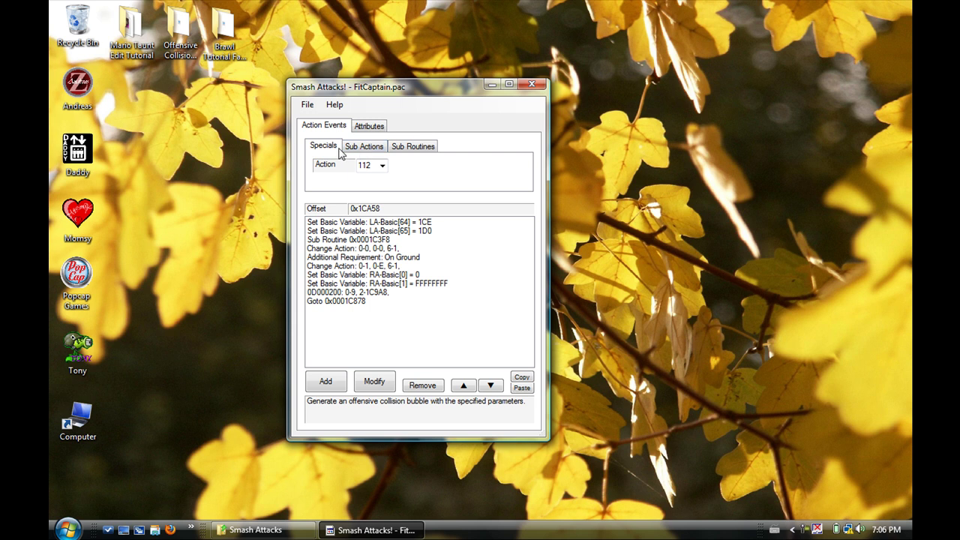
{"action": "left_click", "coordinate": [408, 150]}
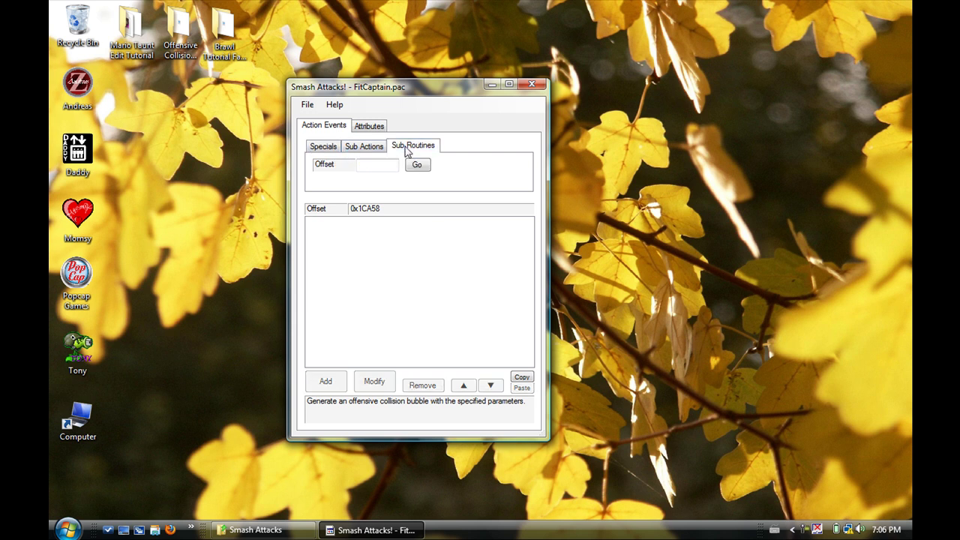
{"action": "left_click", "coordinate": [335, 143]}
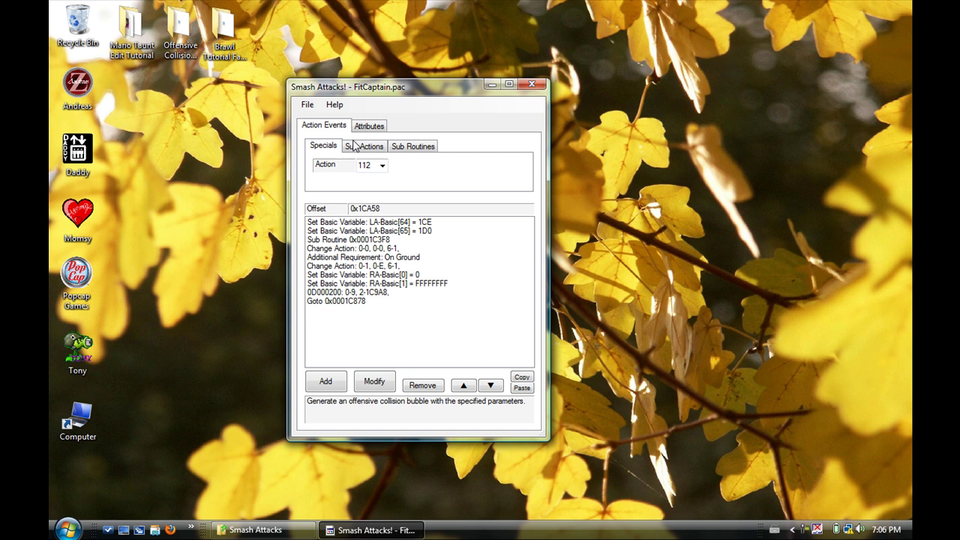
{"action": "left_click", "coordinate": [363, 147]}
Scroll the Sub Action list to sub action 16B, ItemScopeStart.
{"action": "left_click", "coordinate": [365, 163]}
{"action": "scroll", "coordinate": [367, 168], "scroll_direction": "down", "scroll_amount": 20}
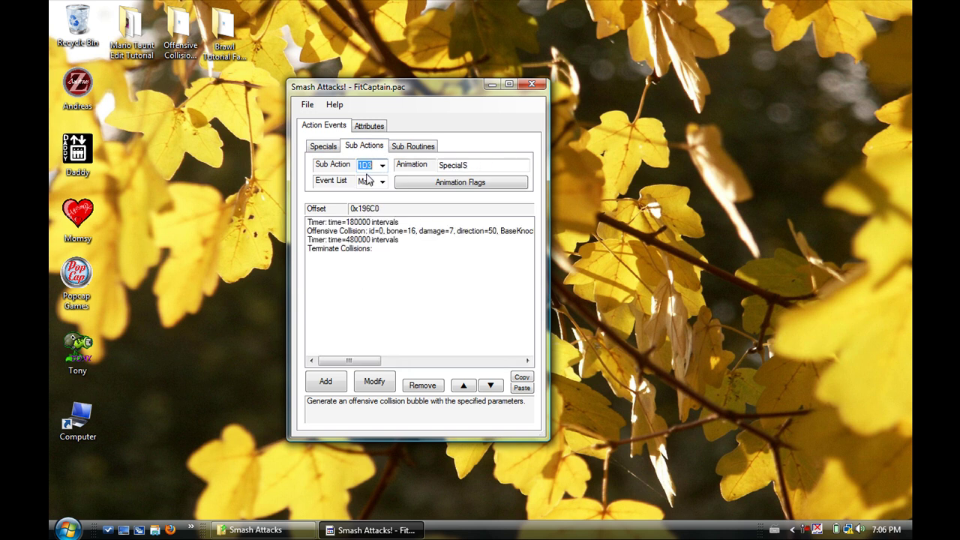
{"action": "scroll", "coordinate": [384, 199], "scroll_direction": "down", "scroll_amount": 2}
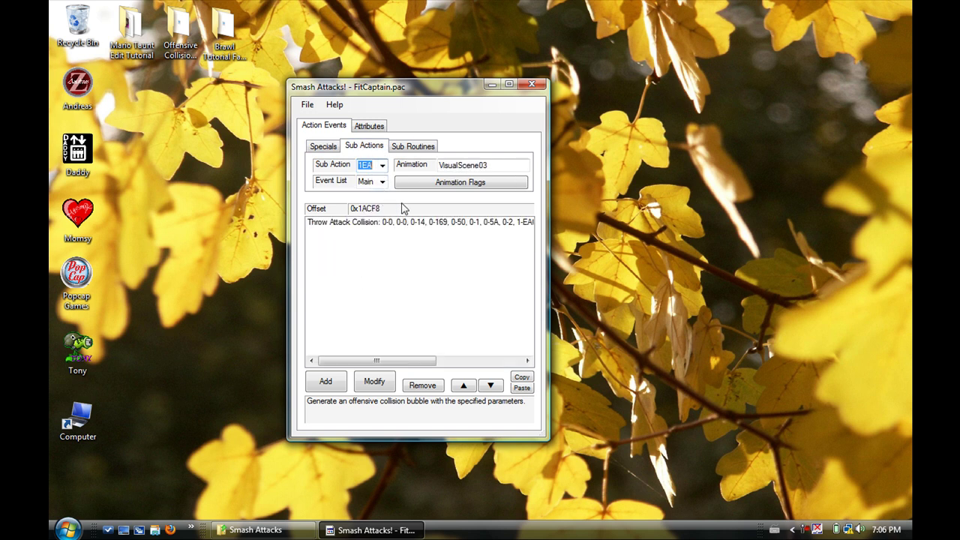
{"action": "scroll", "coordinate": [402, 202], "scroll_direction": "up", "scroll_amount": 2}
{"action": "scroll", "coordinate": [404, 202], "scroll_direction": "up", "scroll_amount": 20}
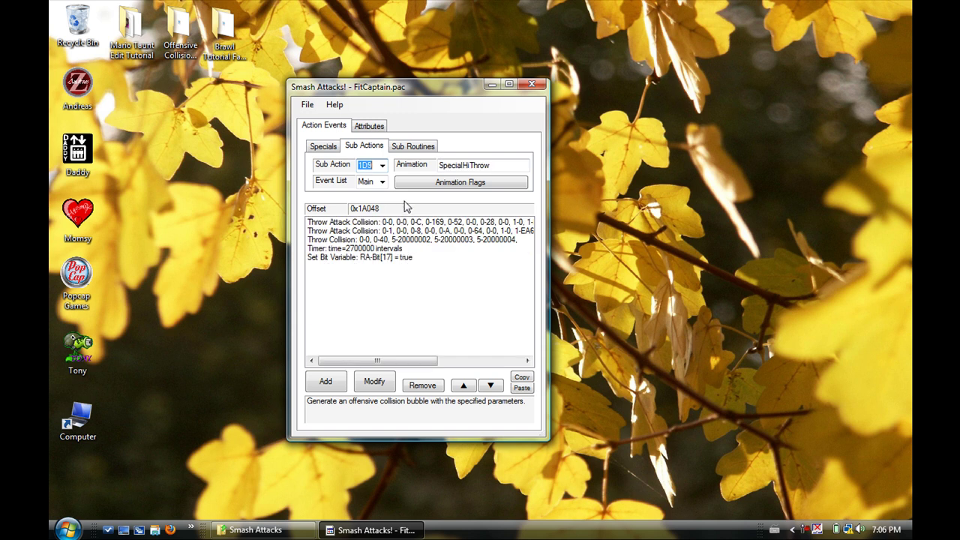
{"action": "scroll", "coordinate": [408, 217], "scroll_direction": "up", "scroll_amount": 10}
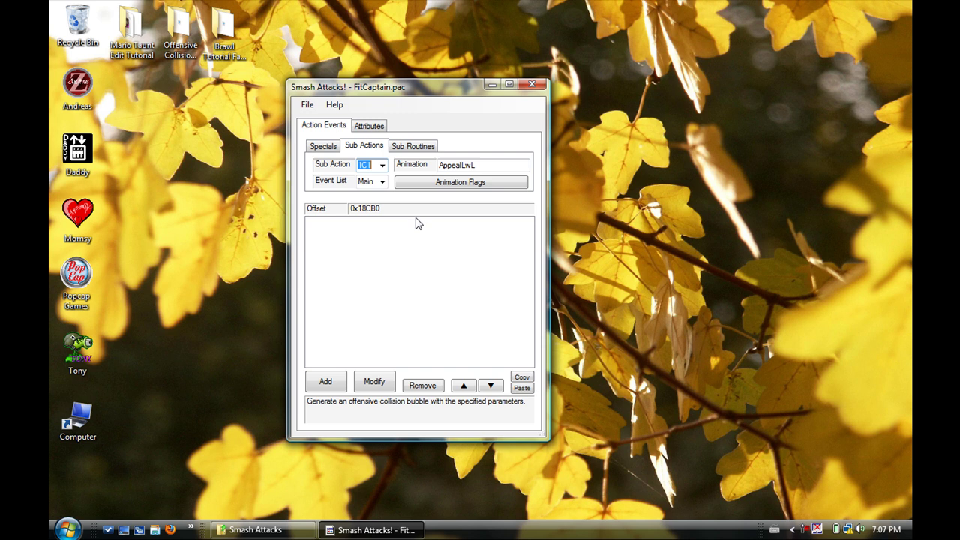
{"action": "scroll", "coordinate": [418, 222], "scroll_direction": "up", "scroll_amount": 20}
{"action": "scroll", "coordinate": [417, 213], "scroll_direction": "up", "scroll_amount": 3}
{"action": "scroll", "coordinate": [427, 319], "scroll_direction": "up", "scroll_amount": 11}
{"action": "scroll", "coordinate": [377, 180], "scroll_direction": "up", "scroll_amount": 17}
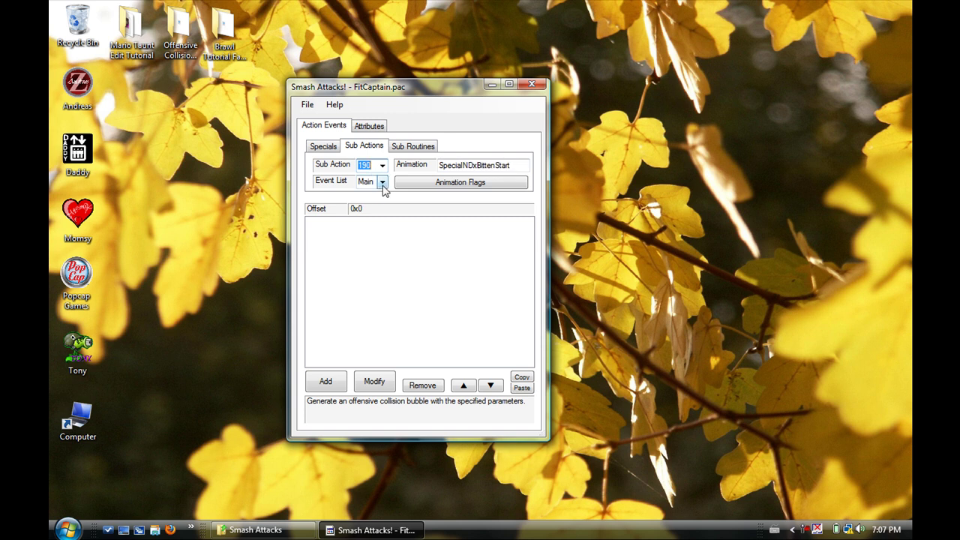
{"action": "scroll", "coordinate": [392, 184], "scroll_direction": "up", "scroll_amount": 20}
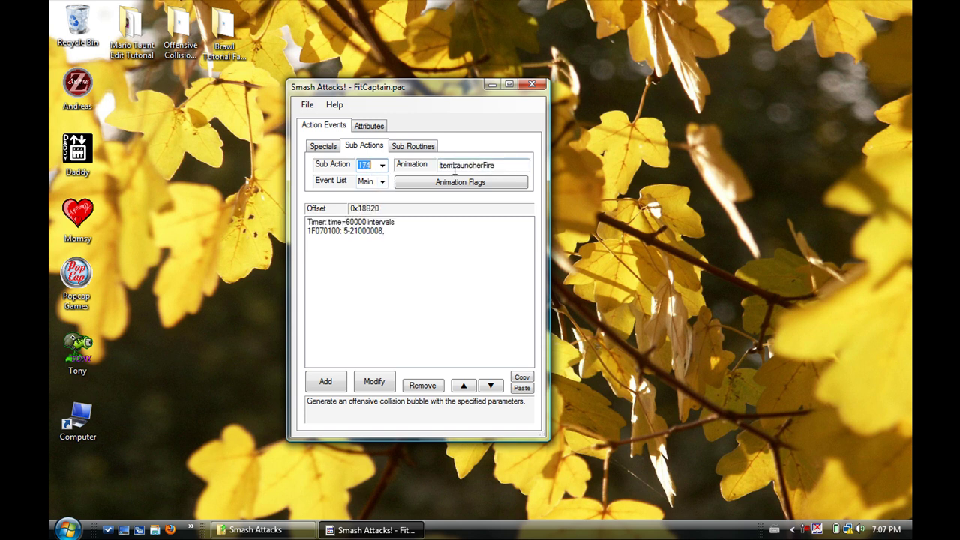
{"action": "scroll", "coordinate": [455, 171], "scroll_direction": "up", "scroll_amount": 12}
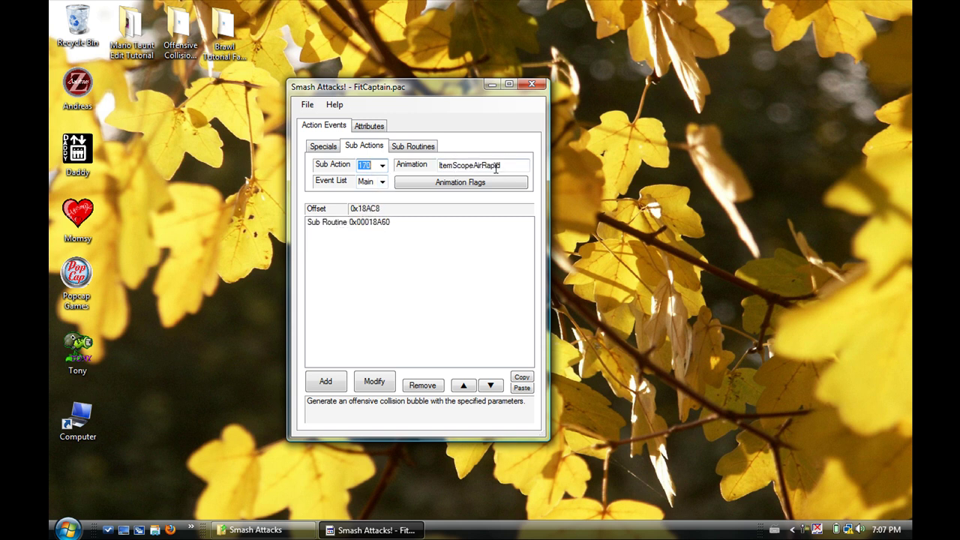
{"action": "left_click", "coordinate": [456, 166]}
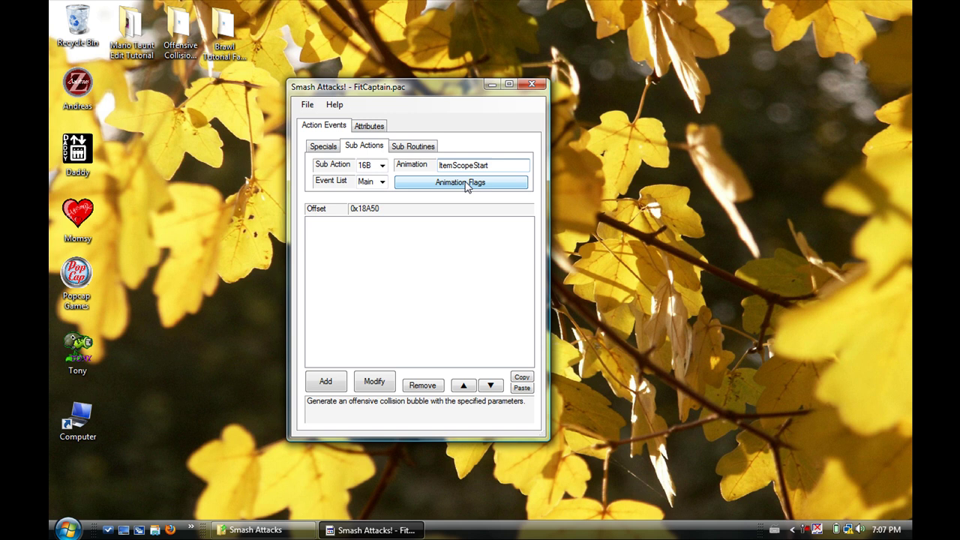
{"action": "left_click", "coordinate": [469, 184]}
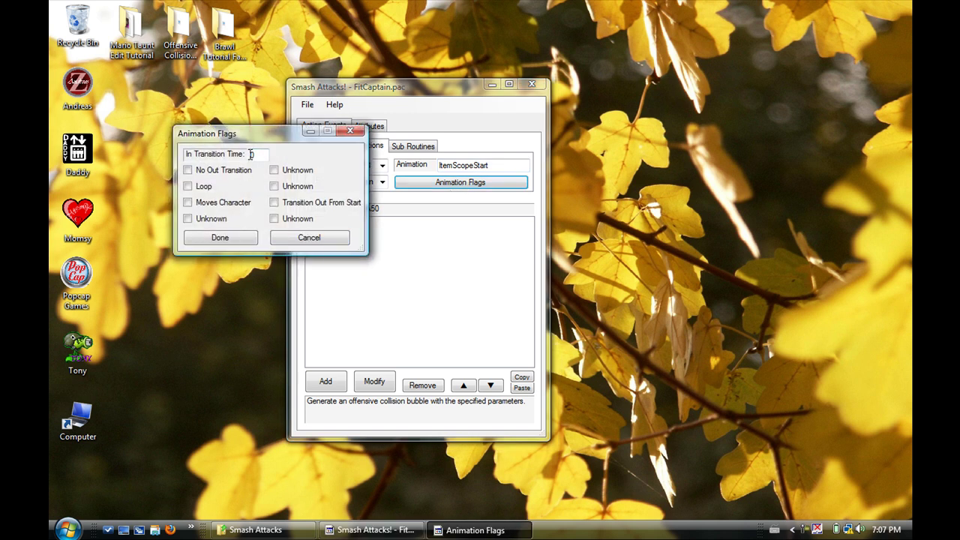
{"action": "left_click", "coordinate": [254, 156]}
{"action": "left_click", "coordinate": [332, 238]}
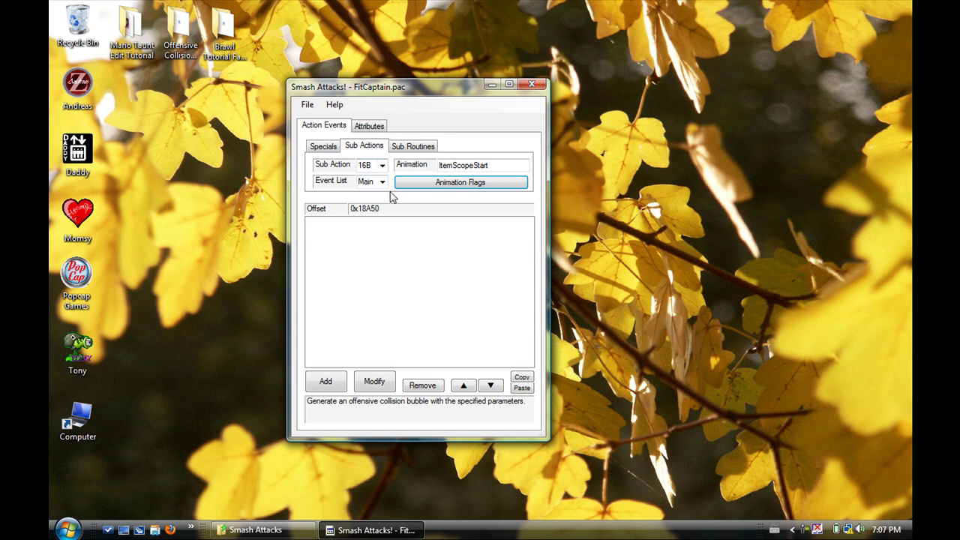
Preview the SFX event list, then return to the Main event list.
{"action": "left_click", "coordinate": [367, 182]}
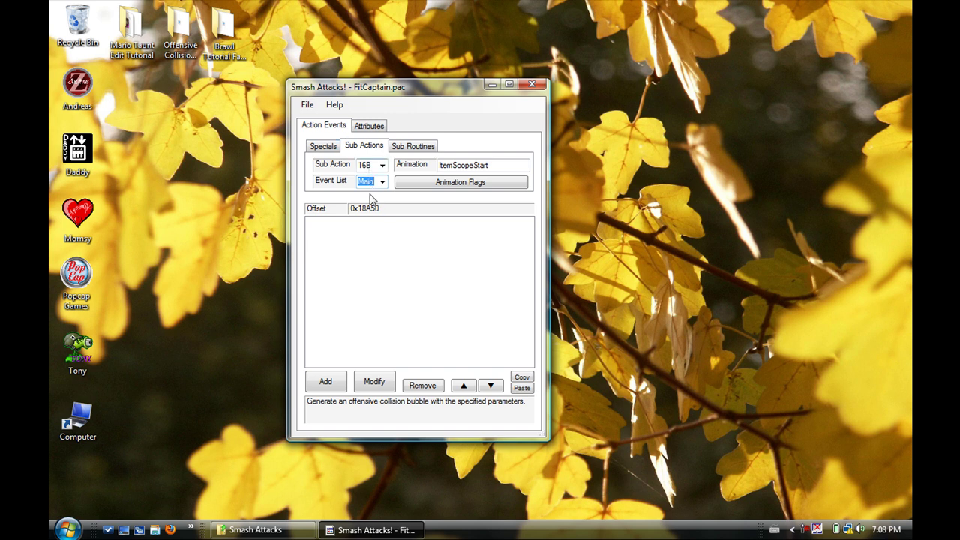
{"action": "key", "text": "Down"}
{"action": "key", "text": "Down"}
{"action": "key", "text": "Down"}
{"action": "key", "text": "Home"}
Step the Sub Action box up through 15F and 135 to 12C, Swing1.
{"action": "key", "text": "shift+Tab"}
{"action": "key", "text": "Up"}
{"action": "key", "text": "Up"}
{"action": "key", "text": "Up"}
{"action": "key", "text": "Up"}
{"action": "key", "text": "Up"}
{"action": "key", "text": "Up"}
{"action": "key", "text": "Up"}
{"action": "key", "text": "Up"}
{"action": "key", "text": "Up"}
{"action": "key", "text": "Up"}
{"action": "key", "text": "Up"}
{"action": "key", "text": "Up"}
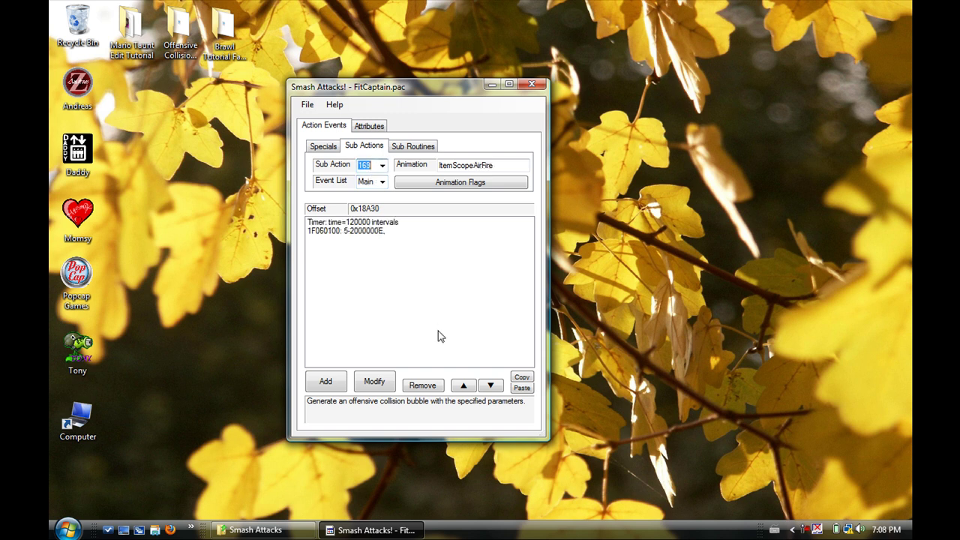
{"action": "key", "text": "Up"}
{"action": "key", "text": "Up"}
{"action": "key", "text": "Up"}
{"action": "key", "text": "Up"}
{"action": "key", "text": "Up"}
{"action": "key", "text": "Up"}
{"action": "key", "text": "Up"}
{"action": "key", "text": "Up"}
{"action": "key", "text": "Up"}
{"action": "key", "text": "Up"}
{"action": "key", "text": "Up"}
{"action": "key", "text": "Up"}
{"action": "key", "text": "Up"}
{"action": "key", "text": "Up"}
{"action": "key", "text": "Up"}
{"action": "key", "text": "Up"}
{"action": "key", "text": "Up"}
{"action": "key", "text": "Up"}
{"action": "key", "text": "Up"}
{"action": "key", "text": "Up"}
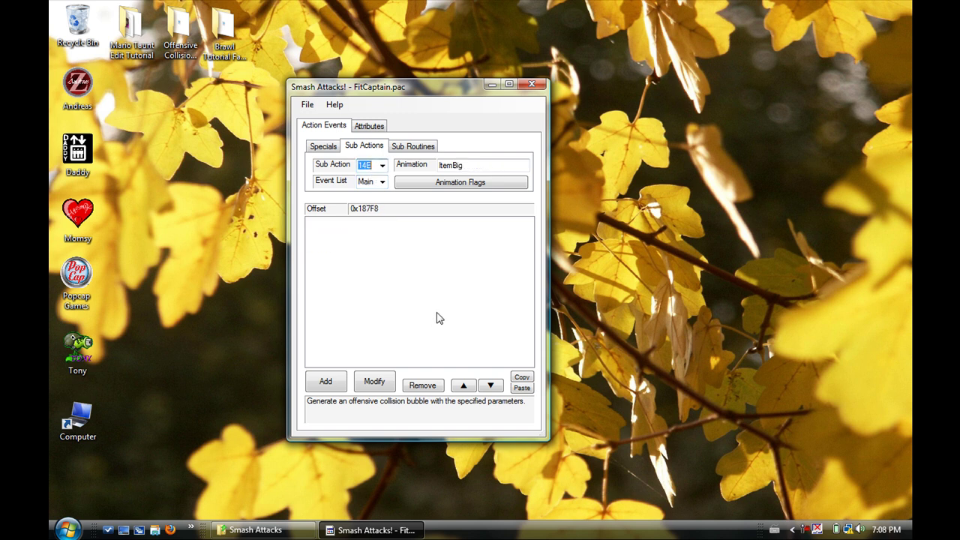
{"action": "key", "text": "Up"}
{"action": "key", "text": "Up"}
{"action": "key", "text": "Up"}
{"action": "key", "text": "Up"}
{"action": "key", "text": "Up"}
{"action": "key", "text": "Up"}
{"action": "key", "text": "Up"}
{"action": "key", "text": "Up"}
{"action": "key", "text": "Up"}
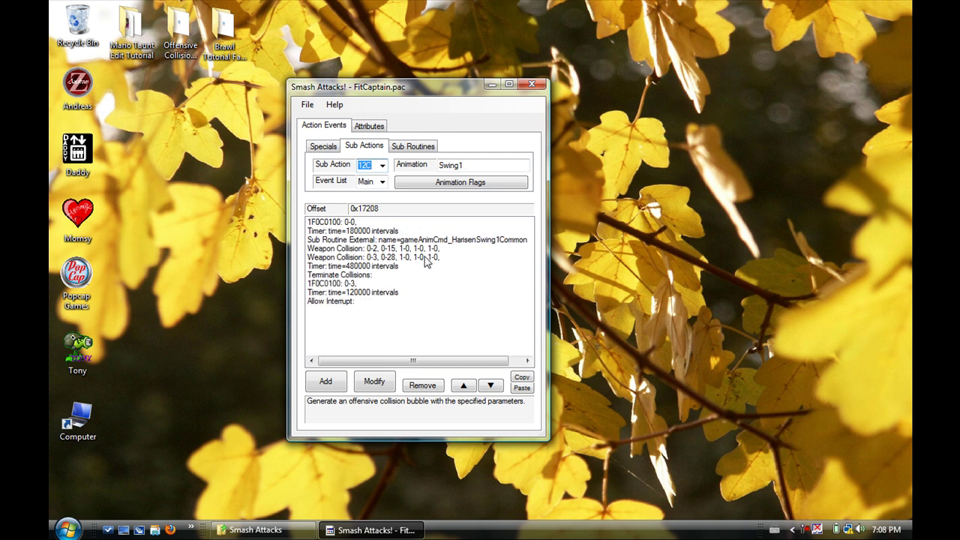
Inspect 12C's Weapon Collision, Timer, Terminate Collisions and 1F0C0100 events, then show its GFX list.
{"action": "left_click", "coordinate": [403, 250]}
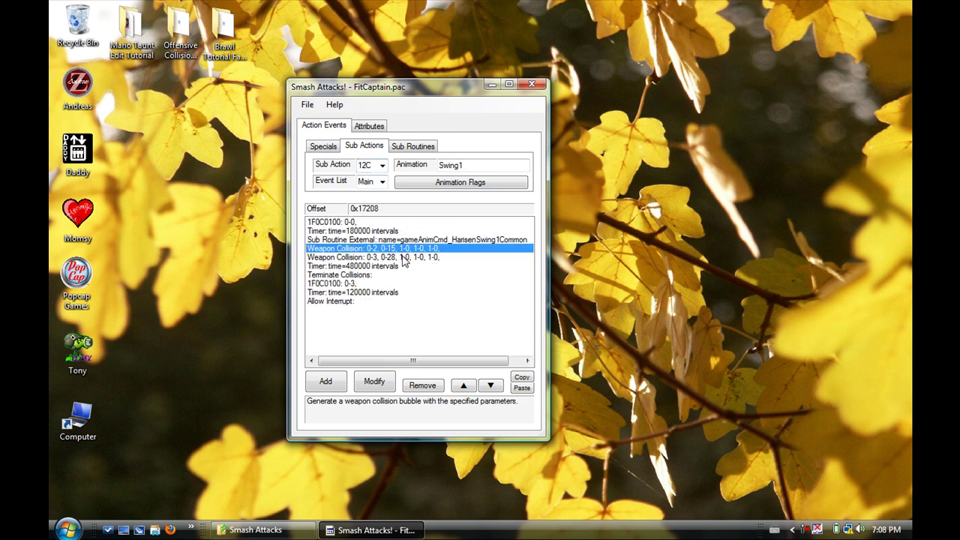
{"action": "left_click", "coordinate": [403, 258]}
{"action": "left_click", "coordinate": [397, 275]}
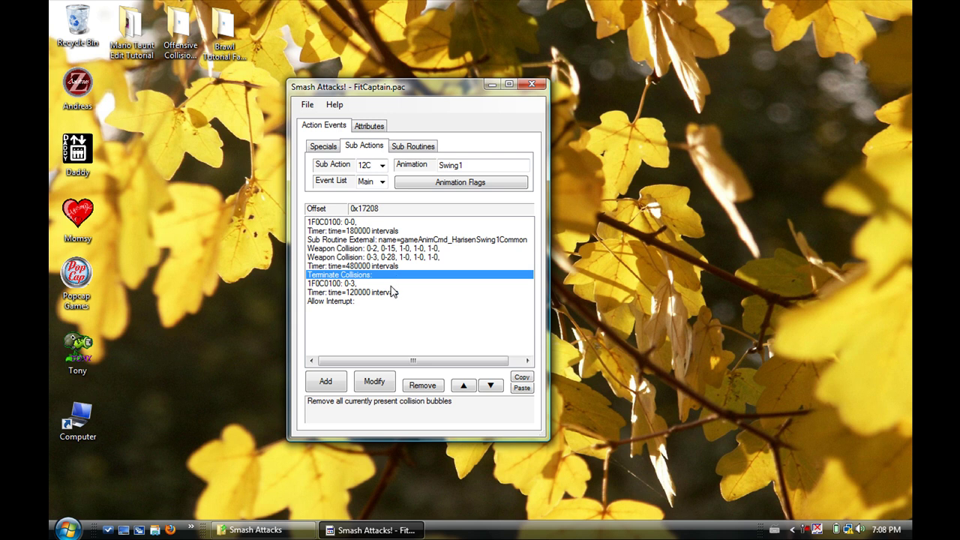
{"action": "left_click", "coordinate": [391, 285]}
{"action": "left_click", "coordinate": [398, 267]}
{"action": "left_click", "coordinate": [401, 249]}
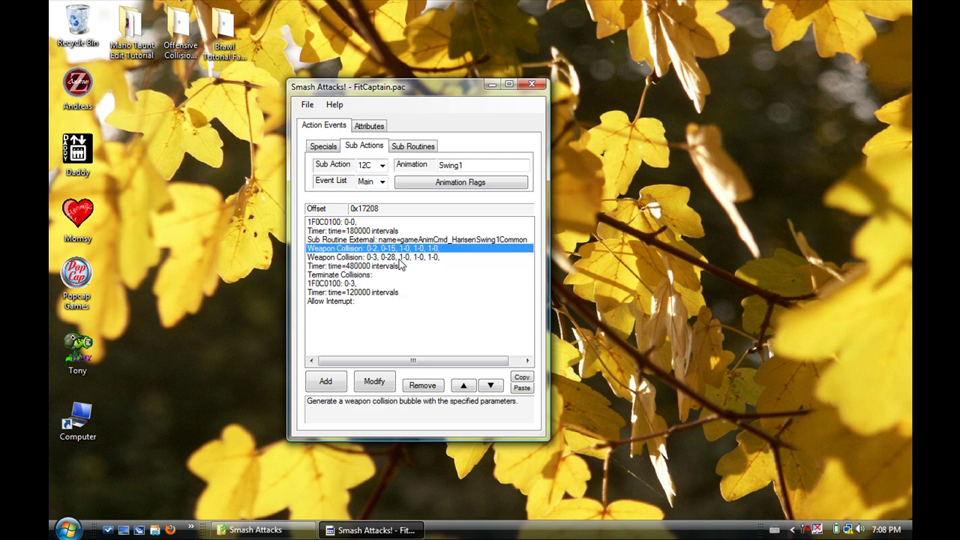
{"action": "left_click", "coordinate": [399, 258]}
{"action": "left_click", "coordinate": [402, 250]}
{"action": "left_click", "coordinate": [368, 183]}
{"action": "key", "text": "Down"}
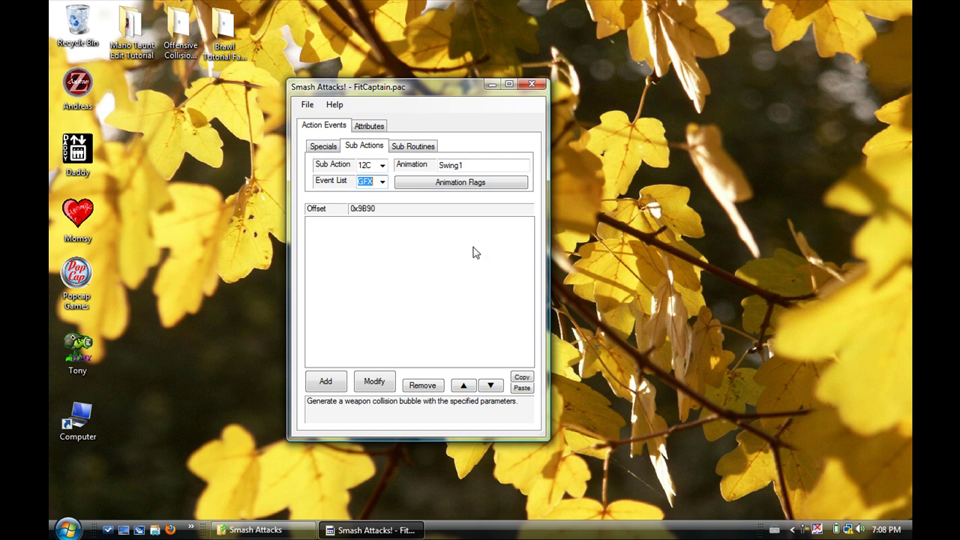
Pass through SFX to 12C's Other list, read its 18000100, Timer and 07070200 events, then show special action 112.
{"action": "key", "text": "Down"}
{"action": "key", "text": "Down"}
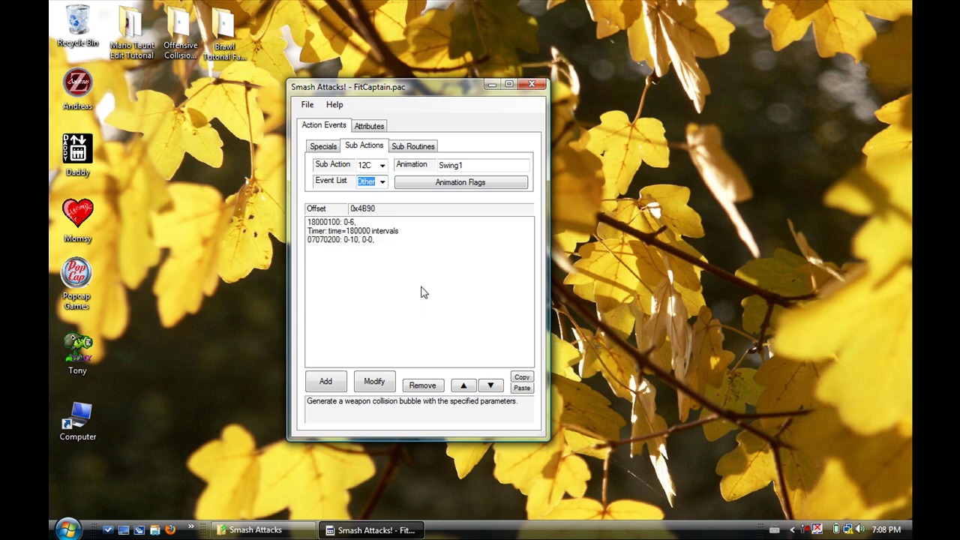
{"action": "left_click", "coordinate": [355, 240]}
{"action": "left_click", "coordinate": [355, 223]}
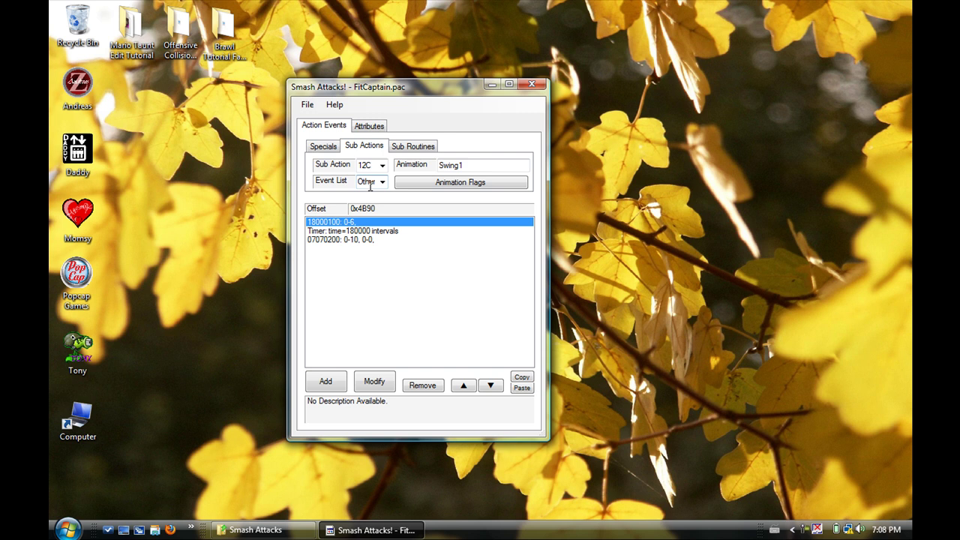
{"action": "left_click", "coordinate": [374, 231]}
{"action": "left_click", "coordinate": [375, 240]}
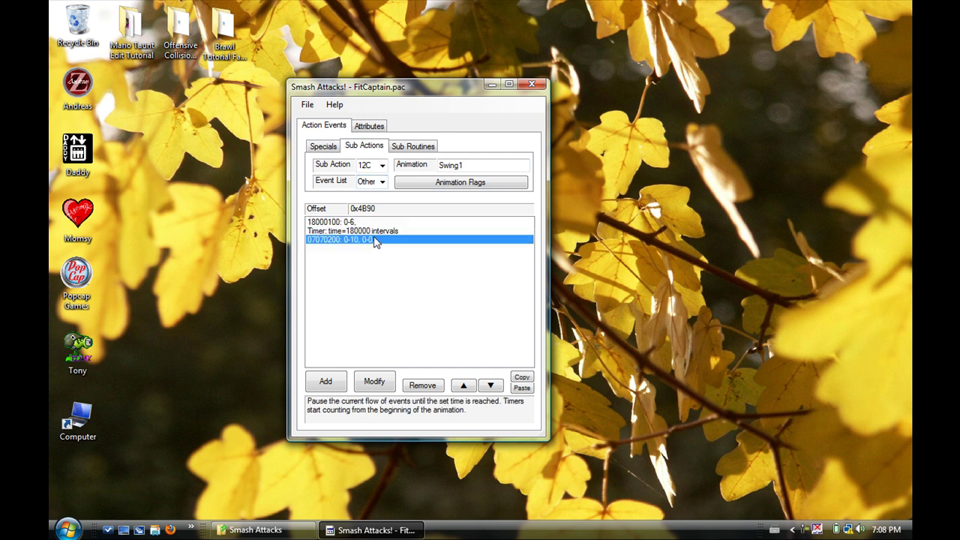
{"action": "left_click", "coordinate": [377, 222]}
{"action": "left_click", "coordinate": [376, 231]}
{"action": "left_click", "coordinate": [379, 240]}
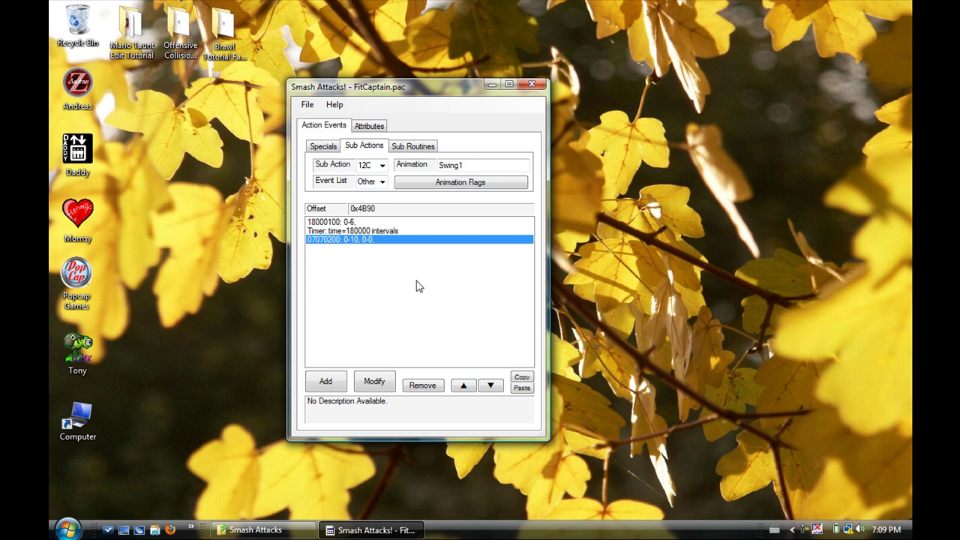
{"action": "left_click", "coordinate": [331, 153]}
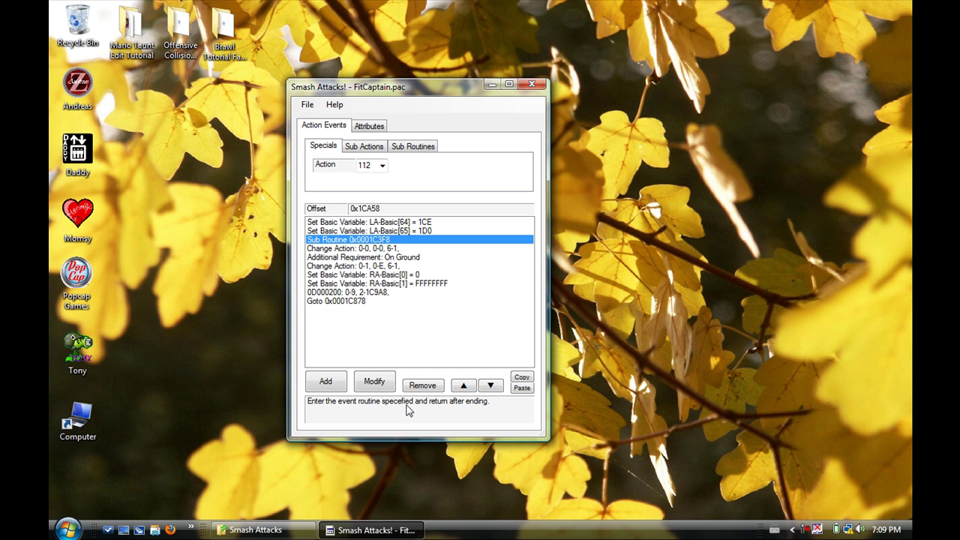
Open the RA-Basic[1] event, view its Variable and FFFFFFFF Value, and cancel unchanged.
{"action": "left_click", "coordinate": [361, 248]}
{"action": "left_click", "coordinate": [361, 274]}
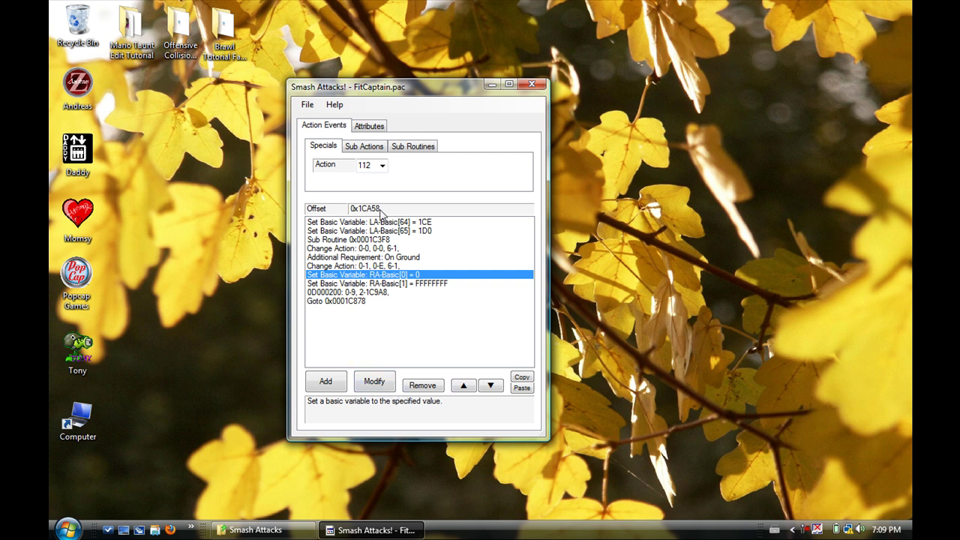
{"action": "double_click", "coordinate": [357, 286]}
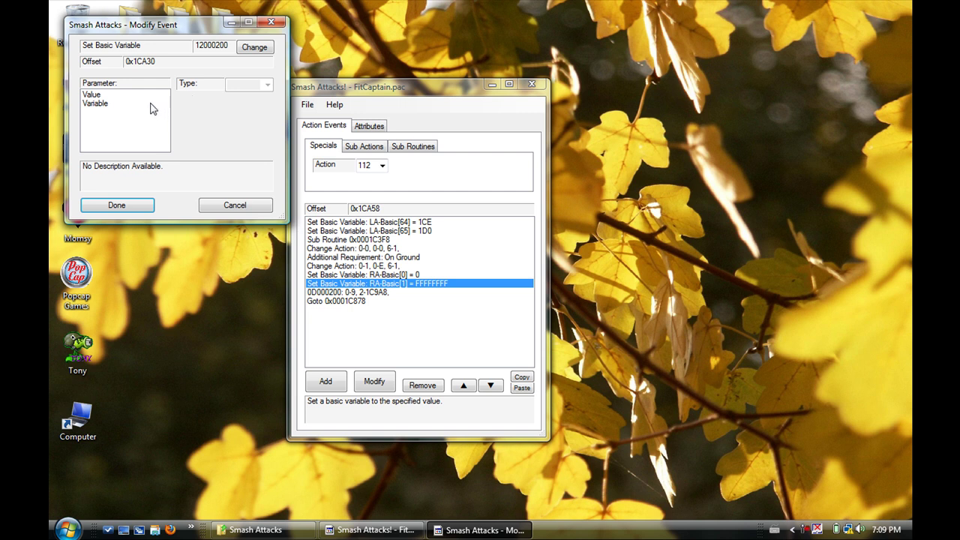
{"action": "left_click", "coordinate": [160, 105]}
{"action": "left_click", "coordinate": [159, 95]}
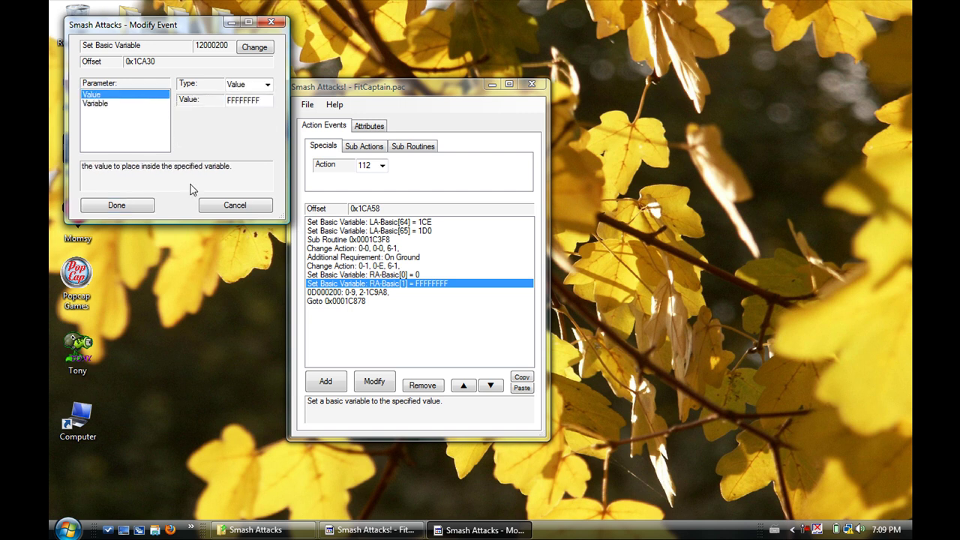
{"action": "left_click", "coordinate": [222, 209]}
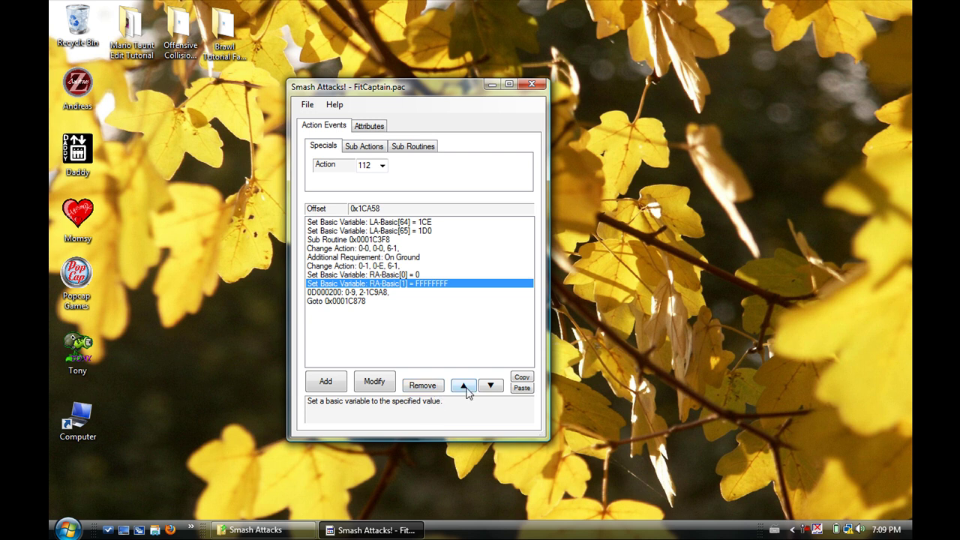
Move the RA-Basic[1] event up a row and back down, then return to Sub Actions.
{"action": "left_click", "coordinate": [470, 391]}
{"action": "left_click", "coordinate": [491, 387]}
{"action": "left_click", "coordinate": [366, 147]}
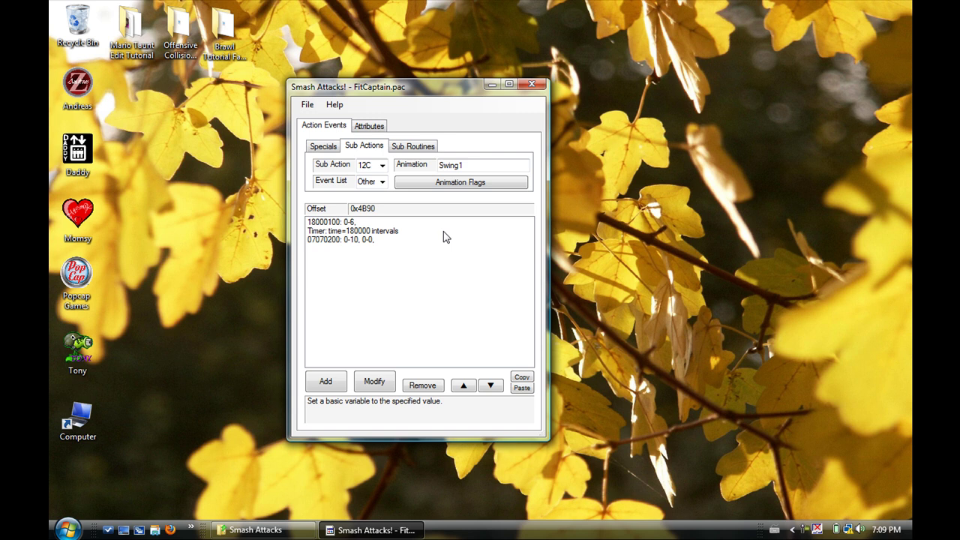
Glance at Sub Routines, then step the sub action from 12C through 11E to 114 (HeavyThrowF).
{"action": "left_click", "coordinate": [422, 149]}
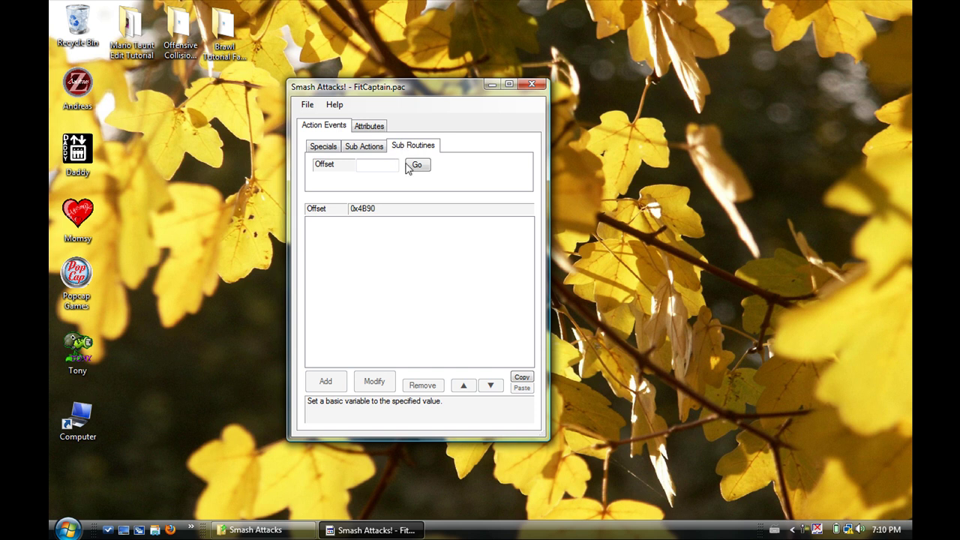
{"action": "left_click", "coordinate": [384, 161]}
{"action": "left_click", "coordinate": [379, 147]}
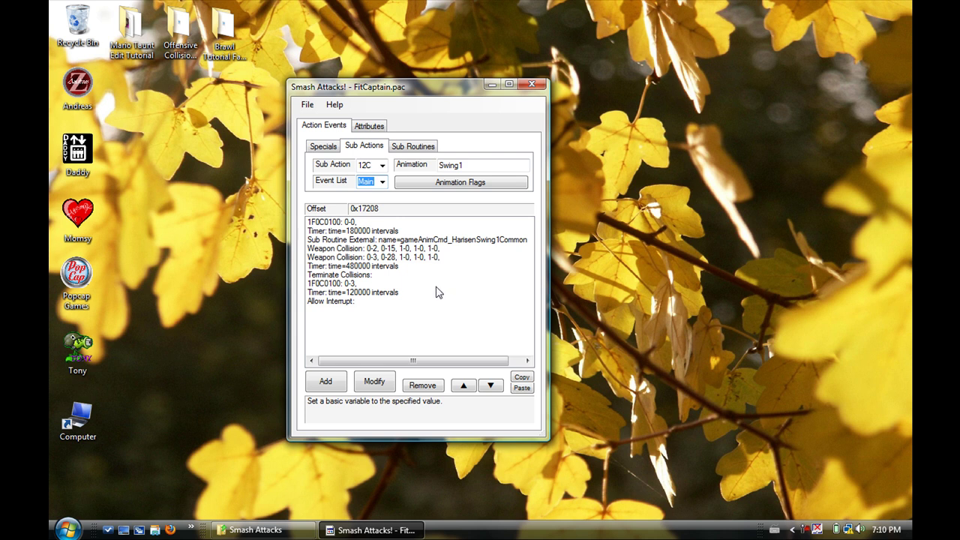
{"action": "key", "text": "shift+Tab"}
{"action": "key", "text": "Up"}
{"action": "key", "text": "Up"}
{"action": "key", "text": "Up"}
{"action": "key", "text": "Up"}
{"action": "key", "text": "Up"}
{"action": "key", "text": "Up"}
{"action": "key", "text": "Up"}
{"action": "key", "text": "Up"}
{"action": "key", "text": "Up"}
{"action": "key", "text": "Up"}
{"action": "key", "text": "Up"}
{"action": "key", "text": "Up"}
{"action": "key", "text": "Up"}
{"action": "key", "text": "Up"}
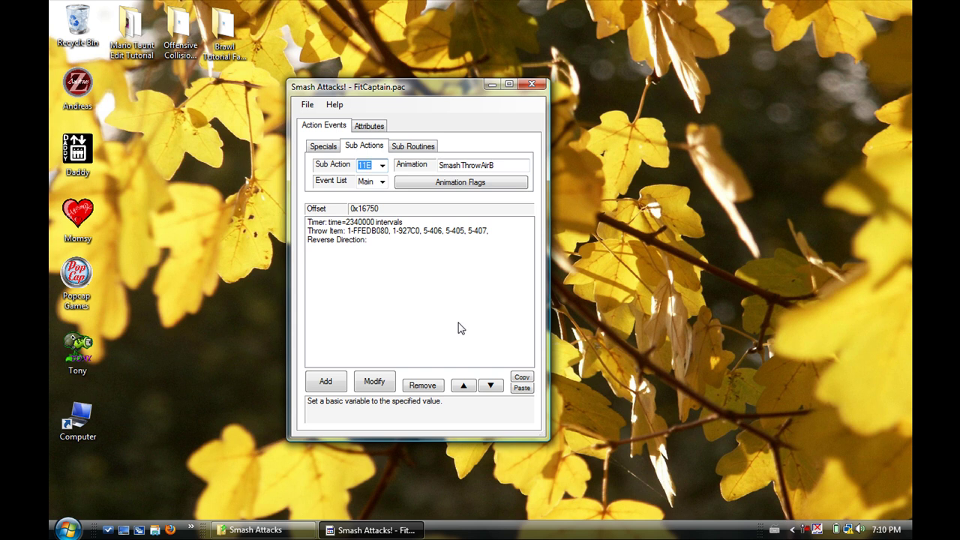
{"action": "key", "text": "Up"}
{"action": "key", "text": "Up"}
{"action": "key", "text": "Up"}
{"action": "key", "text": "Up"}
{"action": "key", "text": "Up"}
{"action": "key", "text": "Up"}
{"action": "key", "text": "Up"}
{"action": "key", "text": "Up"}
{"action": "key", "text": "Up"}
{"action": "key", "text": "Up"}
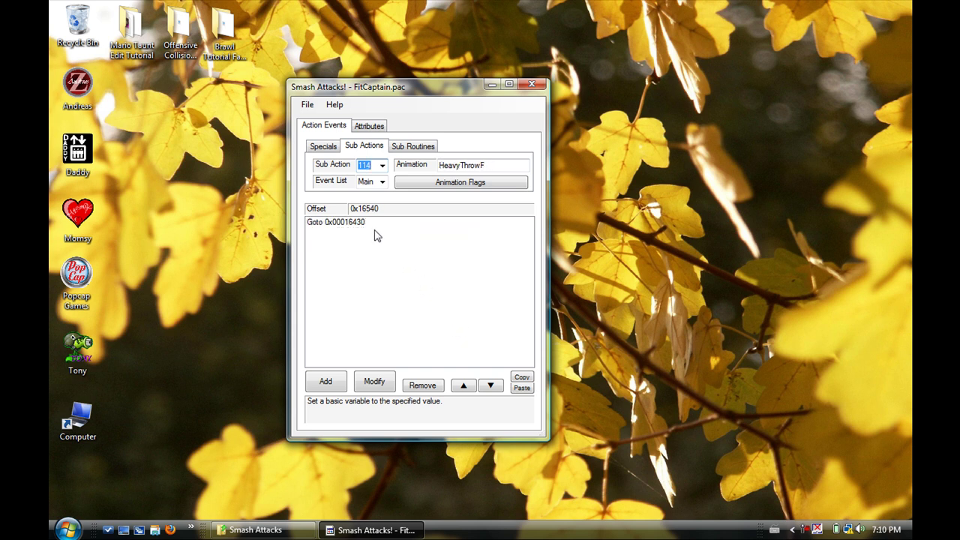
Copy the Goto event's target address 00016430 and jump to that subroutine offset.
{"action": "double_click", "coordinate": [369, 224]}
{"action": "left_click", "coordinate": [155, 96]}
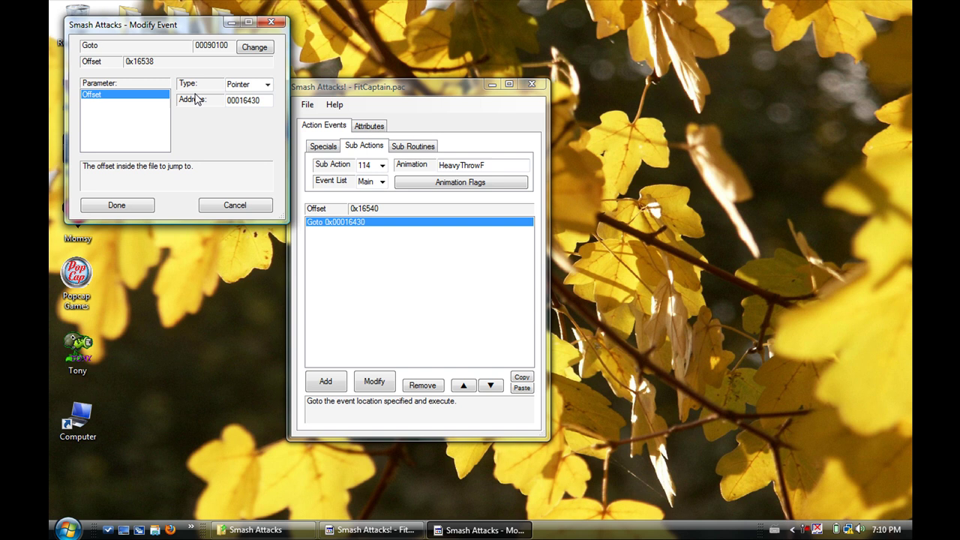
{"action": "double_click", "coordinate": [234, 101]}
{"action": "key", "text": "ctrl+c"}
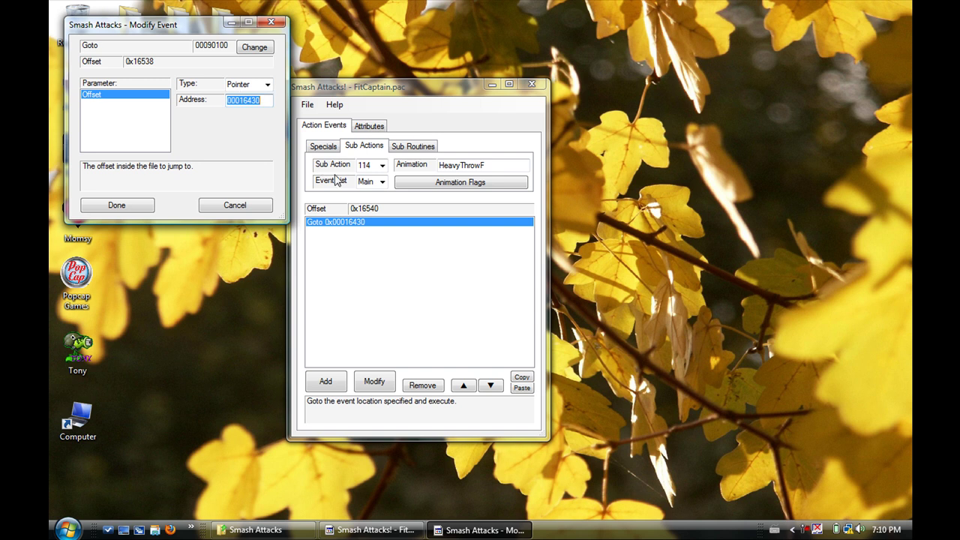
{"action": "left_click", "coordinate": [259, 209]}
{"action": "left_click", "coordinate": [410, 147]}
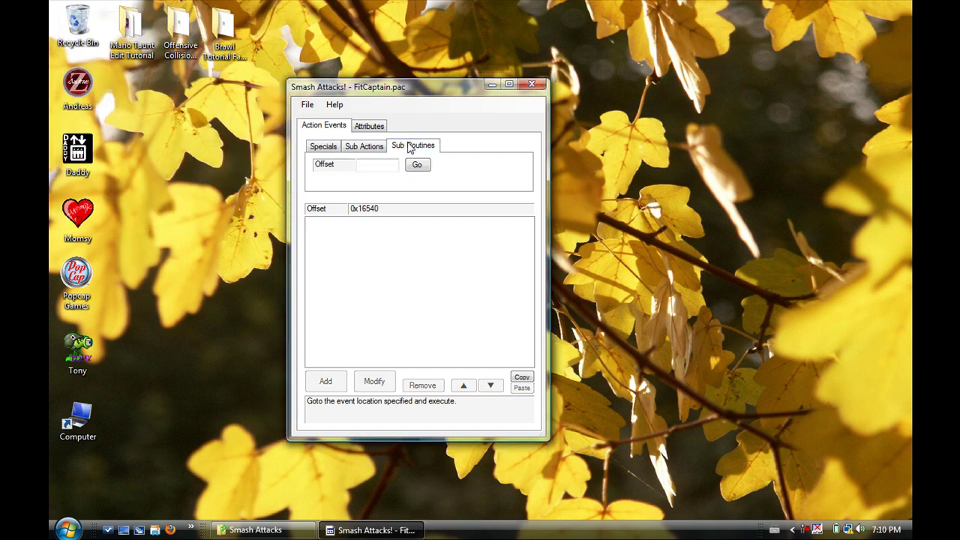
{"action": "left_click", "coordinate": [365, 165]}
{"action": "key", "text": "ctrl+v"}
{"action": "left_click", "coordinate": [419, 166]}
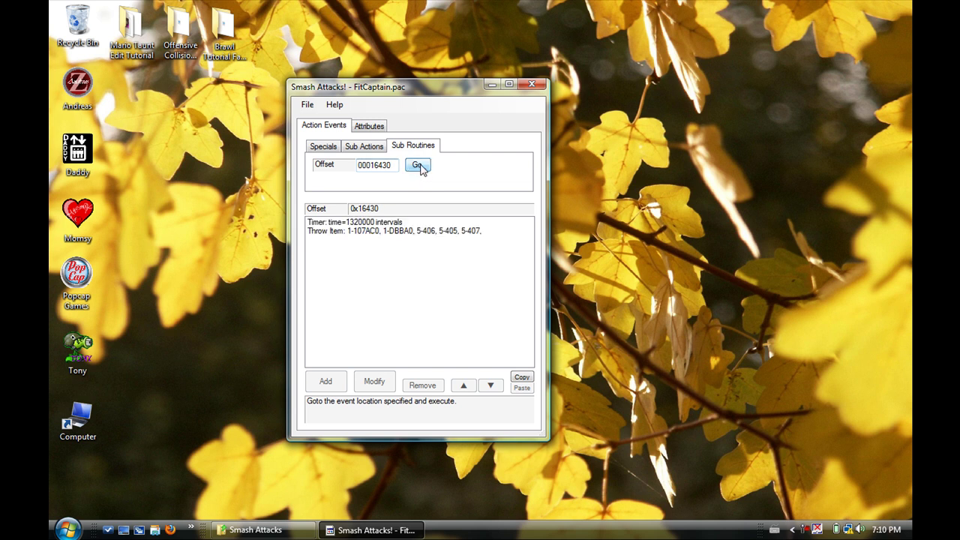
Inspect the subroutine's Timer and Throw Item events, comparing with the sub-action's Throw animation name.
{"action": "left_click", "coordinate": [399, 223]}
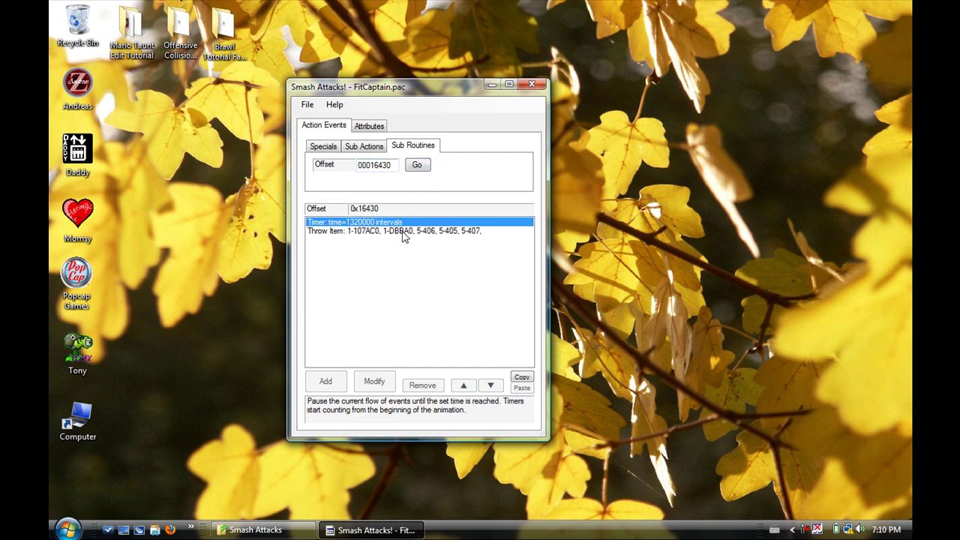
{"action": "left_click", "coordinate": [403, 233]}
{"action": "left_click", "coordinate": [403, 225]}
{"action": "left_click", "coordinate": [377, 232]}
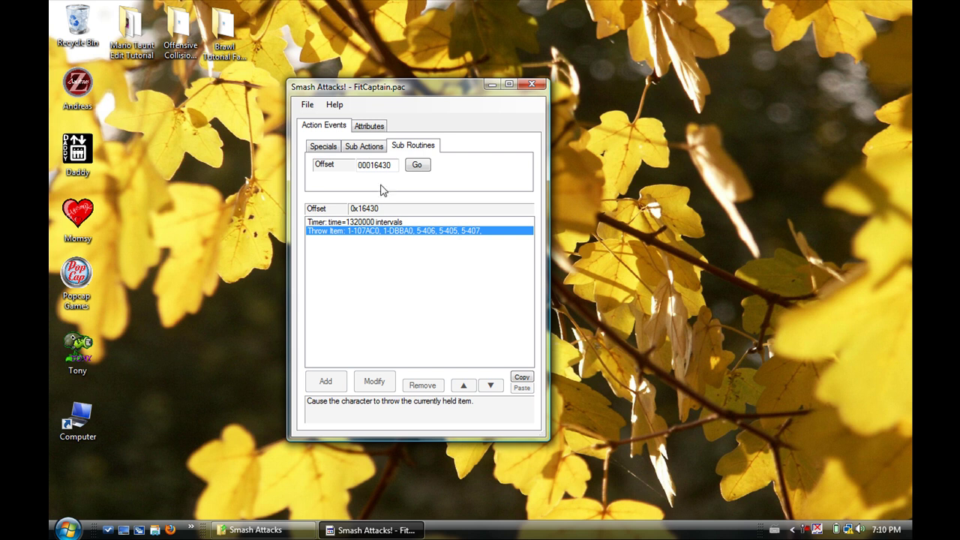
{"action": "left_click", "coordinate": [363, 146]}
{"action": "left_click_drag", "start_coordinate": [460, 166], "coordinate": [482, 166]}
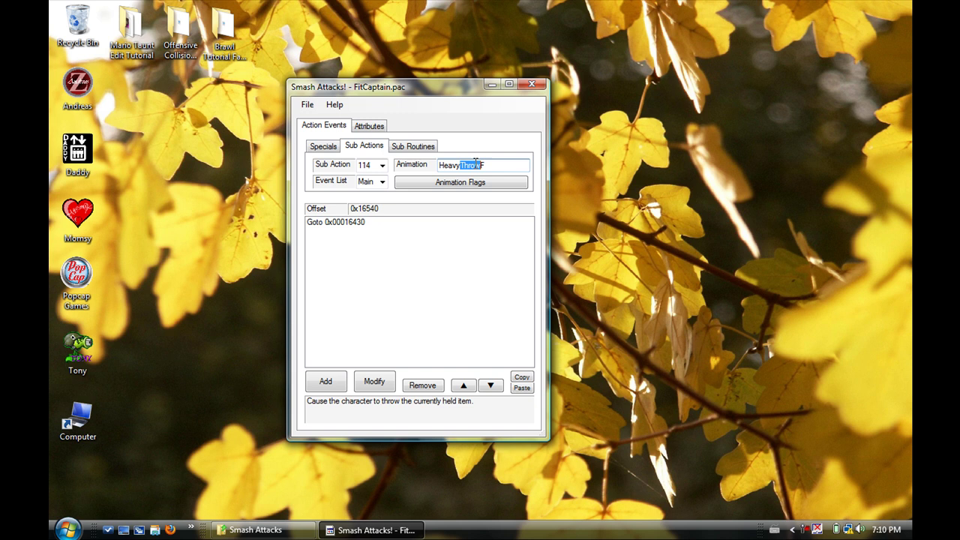
{"action": "left_click", "coordinate": [412, 145]}
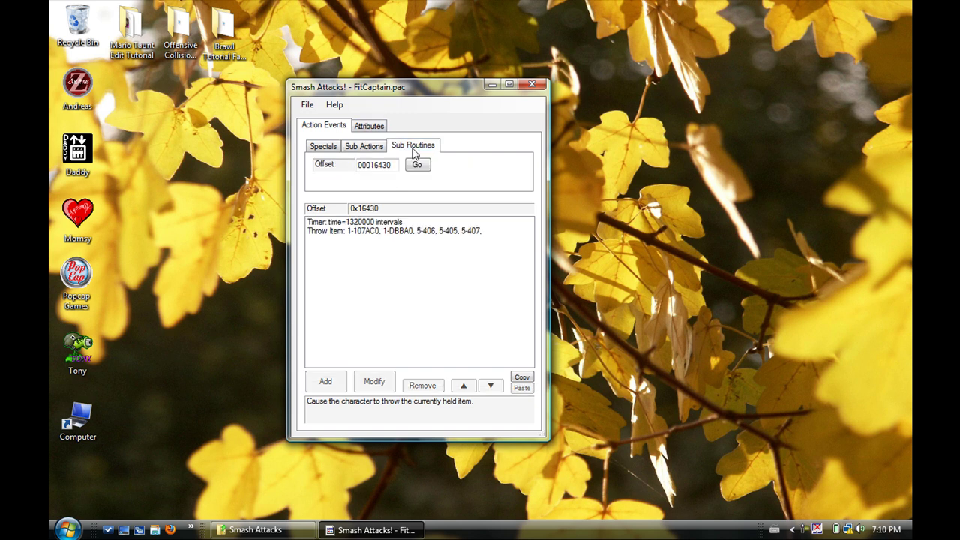
{"action": "left_click", "coordinate": [381, 232]}
{"action": "left_click", "coordinate": [379, 223]}
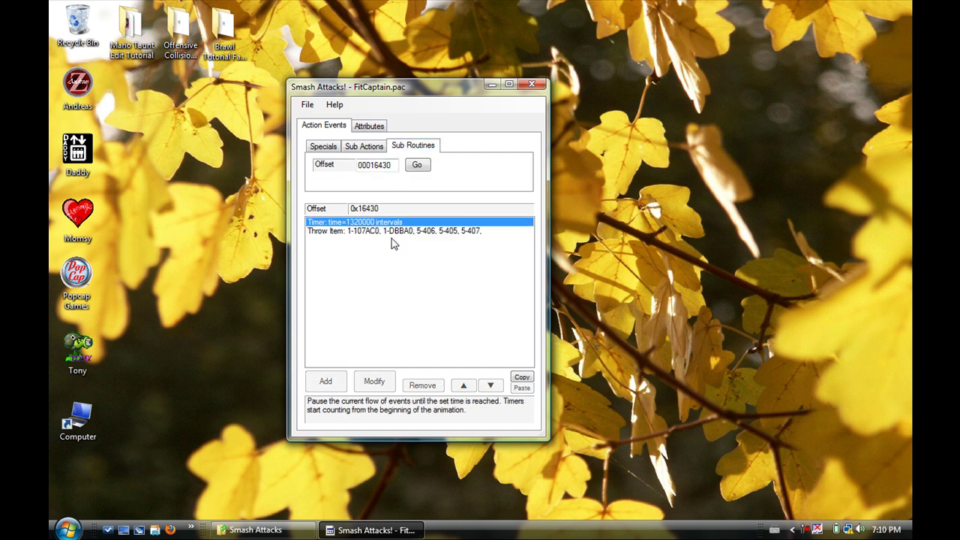
Review the Timer event without changing it, then close the FitCaptain.pac editor.
{"action": "left_click_drag", "start_coordinate": [455, 93], "coordinate": [416, 104]}
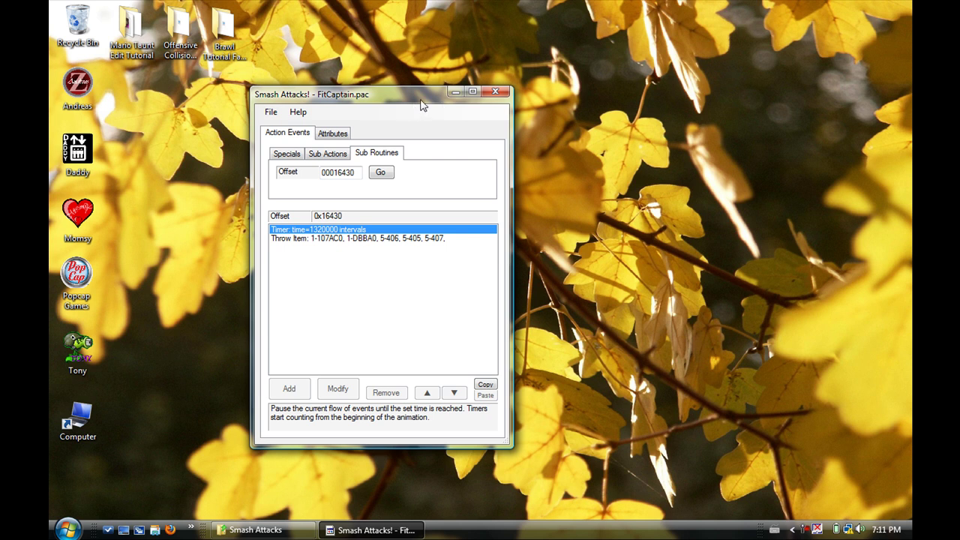
{"action": "double_click", "coordinate": [342, 237]}
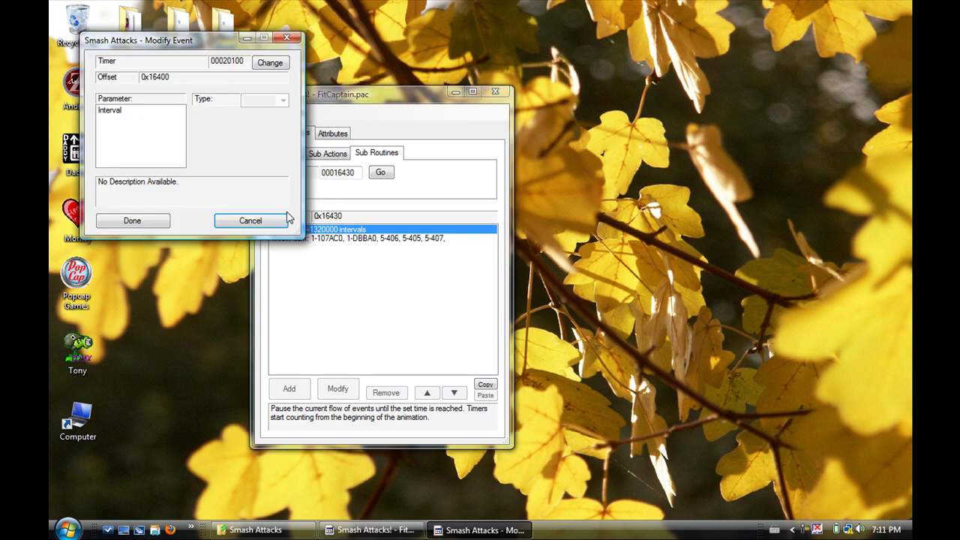
{"action": "left_click", "coordinate": [251, 218]}
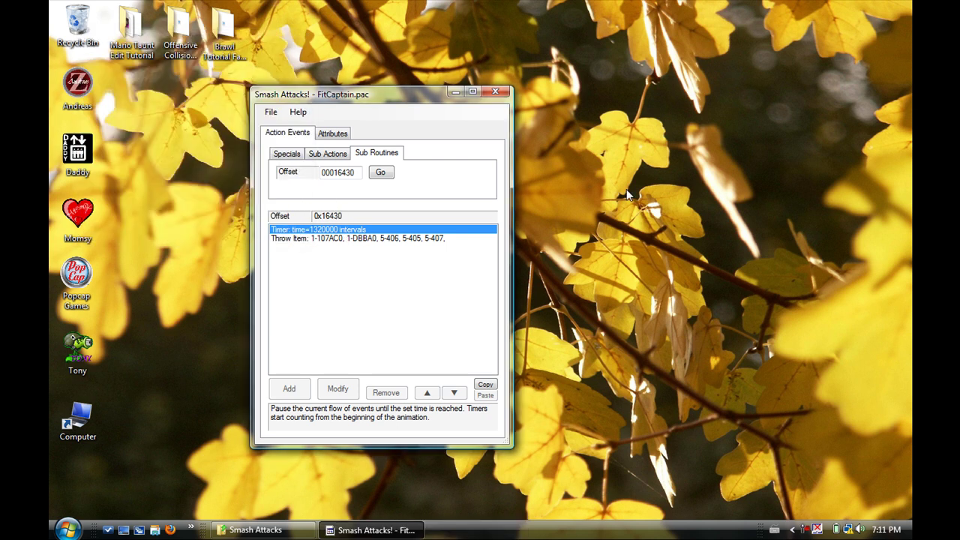
{"action": "left_click", "coordinate": [496, 92]}
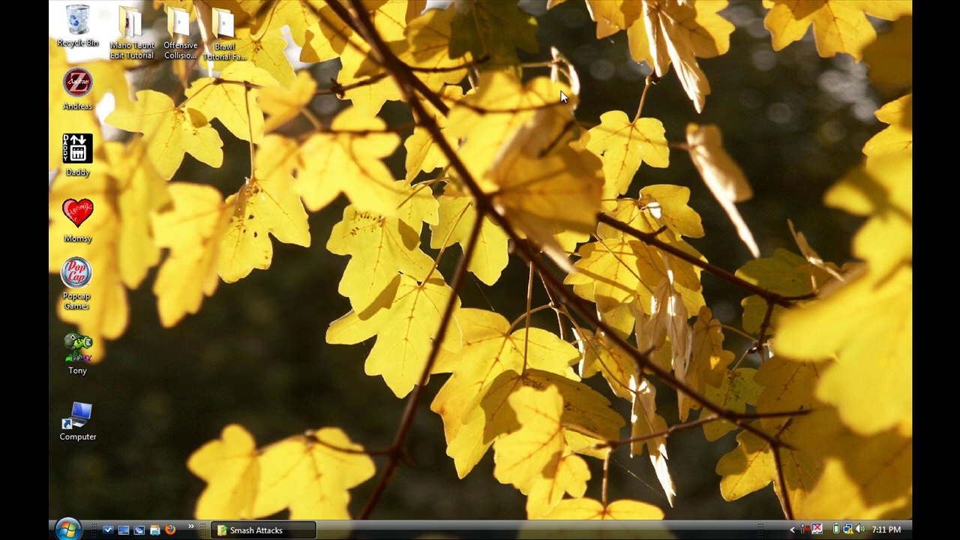
{"action": "left_click", "coordinate": [805, 530]}
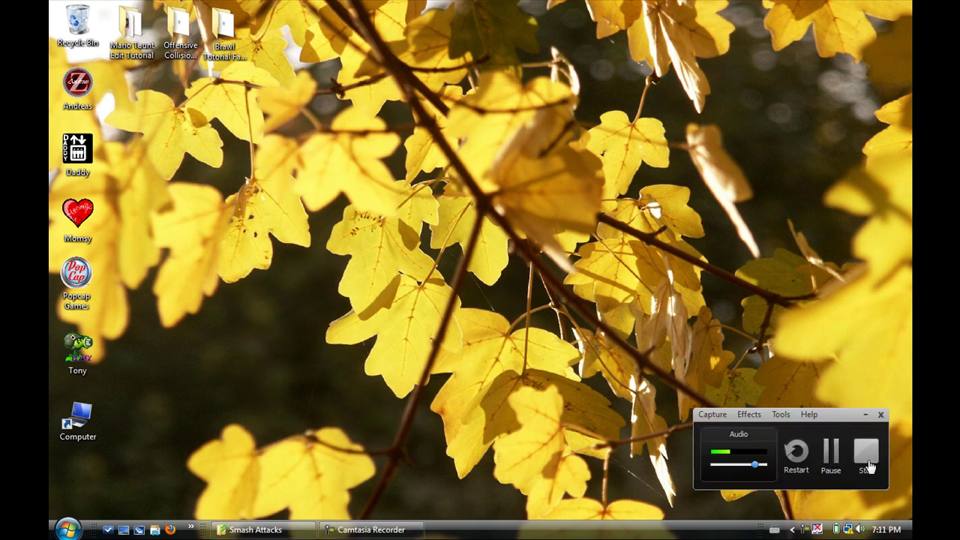